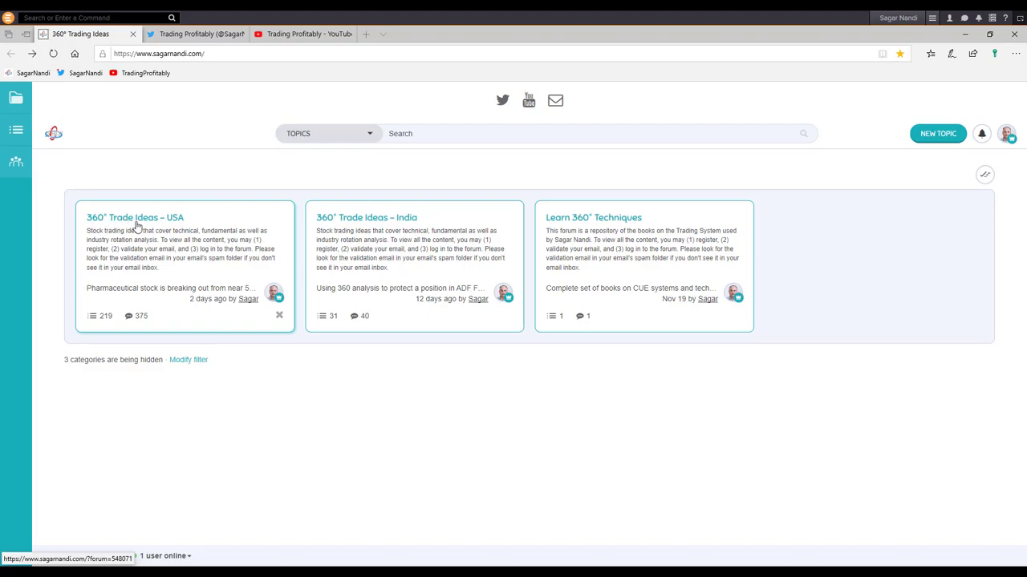
Open the 360° Trade Ideas – USA category of the trading forum
click(149, 224)
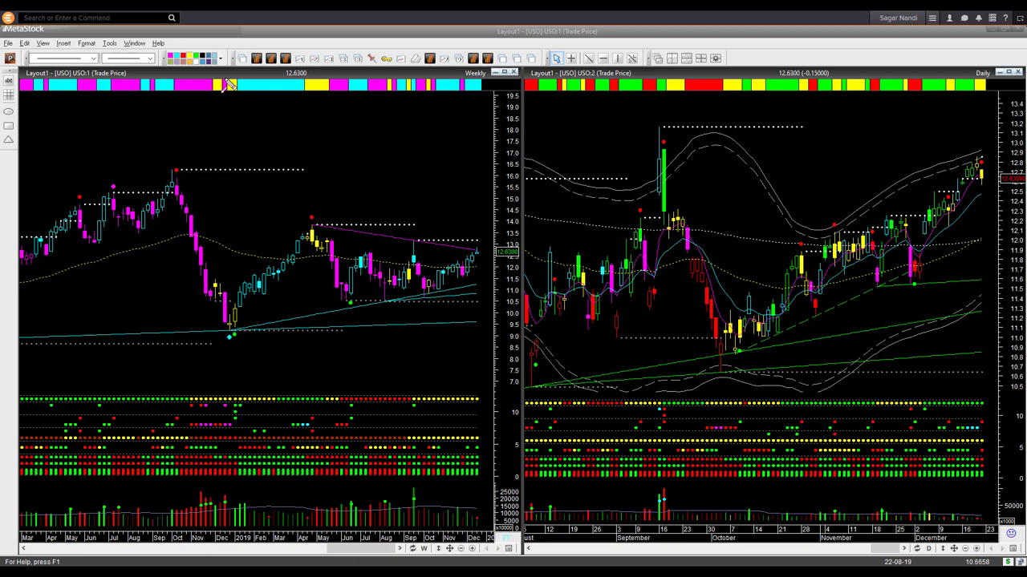
Point temporary arrows at the coloured ribbons above the weekly and daily USO charts, undoing each one
drag(37, 117, 57, 83)
key(ctrl+z)
drag(428, 113, 462, 78)
key(ctrl+z)
drag(945, 109, 968, 78)
key(ctrl+z)
Point temporary arrows at the weekly USO resistance and support trendlines and the daily chart's upper band, and clear them
mouse_move(343, 230)
mouse_down()
mouse_move(474, 253)
mouse_move(486, 239)
mouse_move(483, 251)
mouse_up()
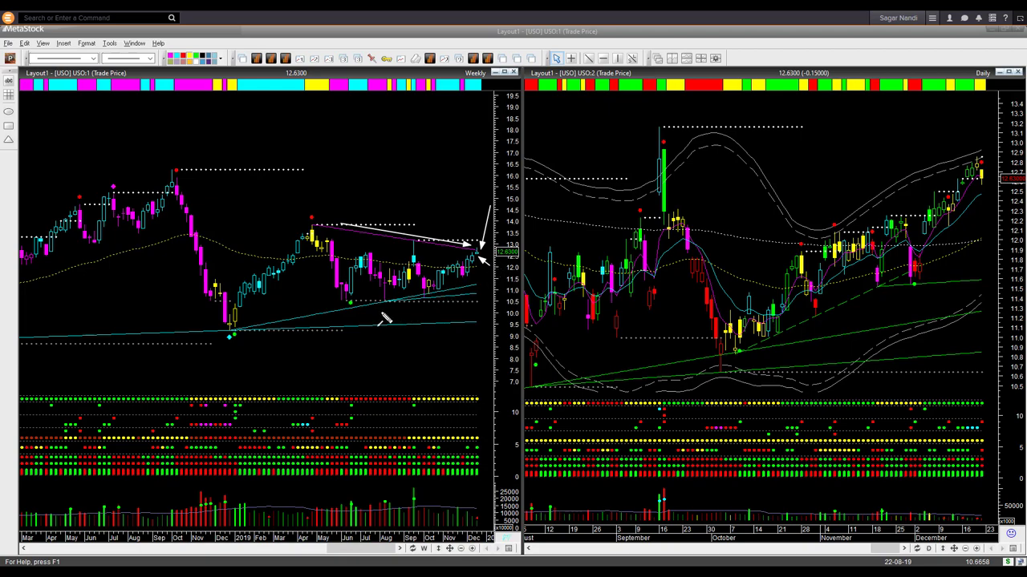
drag(366, 311, 473, 296)
drag(400, 306, 445, 299)
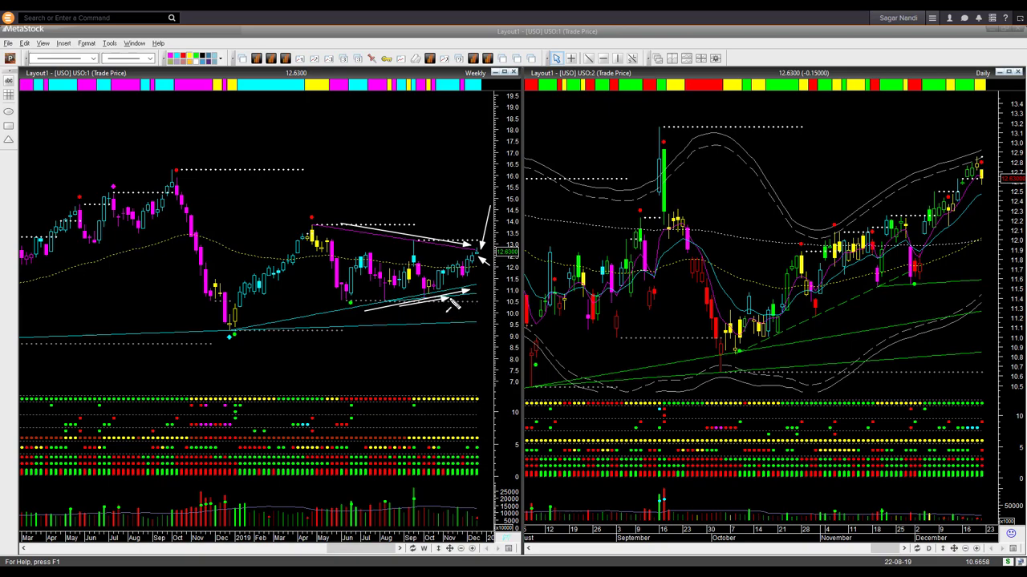
drag(401, 229, 452, 244)
drag(478, 210, 476, 255)
key(Escape)
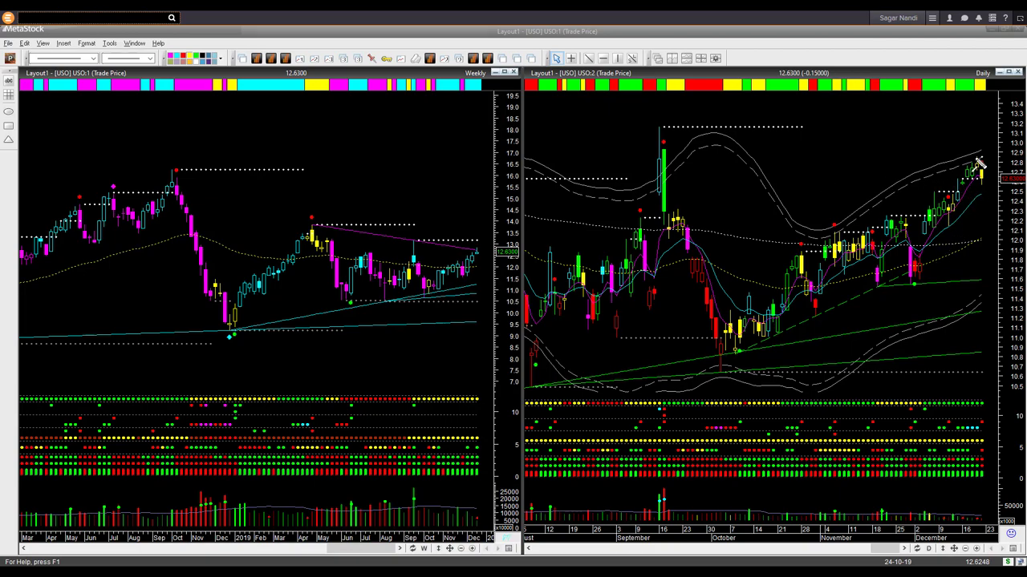
drag(926, 174, 987, 152)
key(ctrl+z)
Switch to the browser and open the Learn 360° Techniques category from the forum's home page
key(alt+Tab)
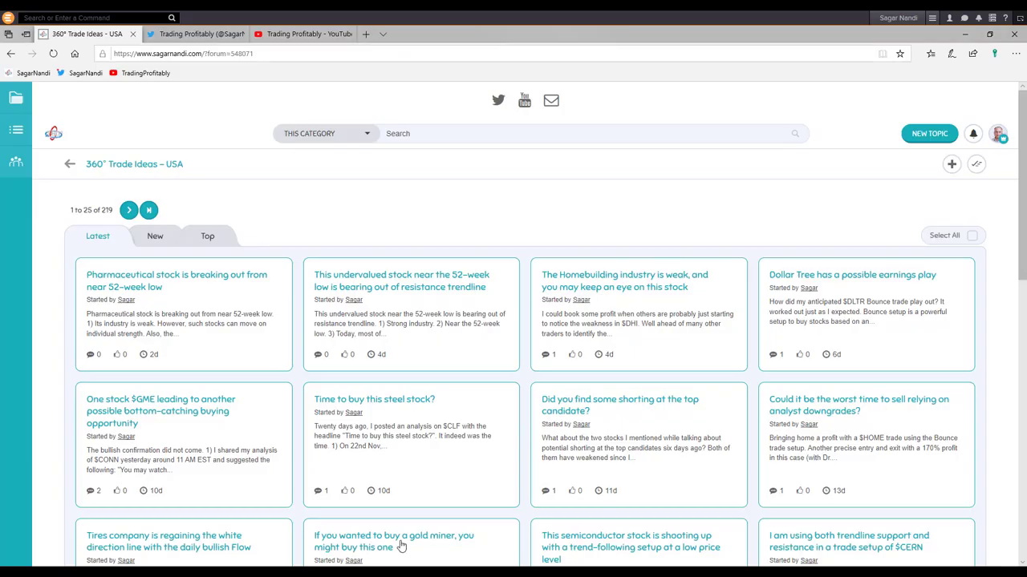
click(53, 135)
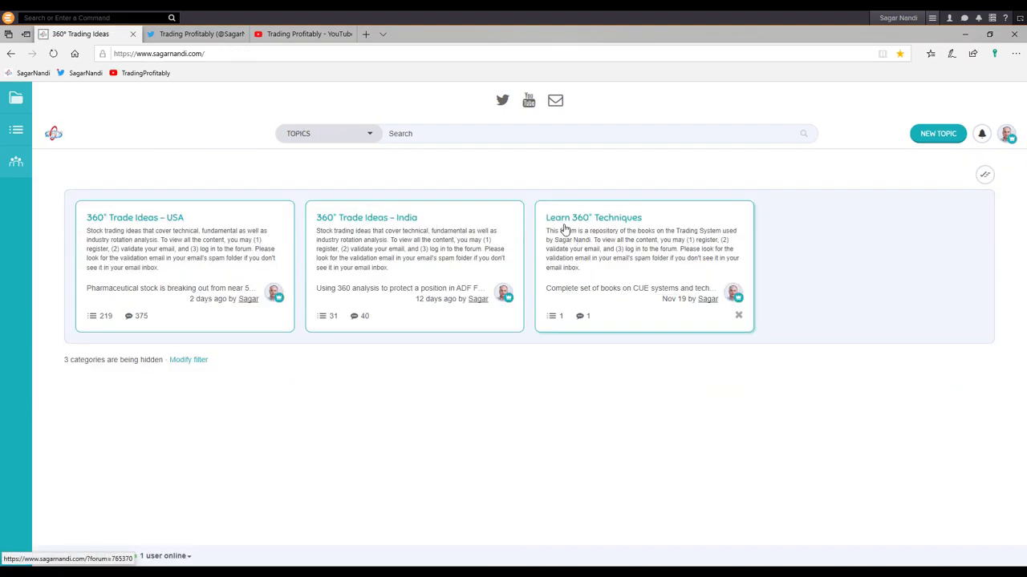
click(615, 224)
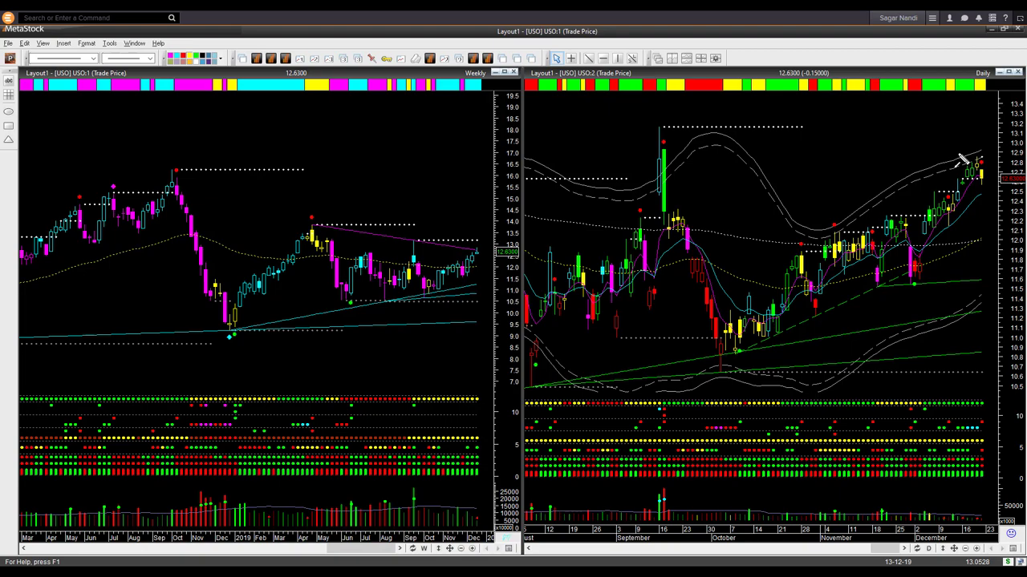
Draw temporary arrows on the daily USO chart toward the early-December low and along the following rally, and erase them
mouse_move(980, 157)
mouse_down()
mouse_move(1013, 206)
mouse_move(1002, 200)
mouse_up()
key(Delete)
drag(770, 342, 912, 278)
drag(885, 314, 912, 286)
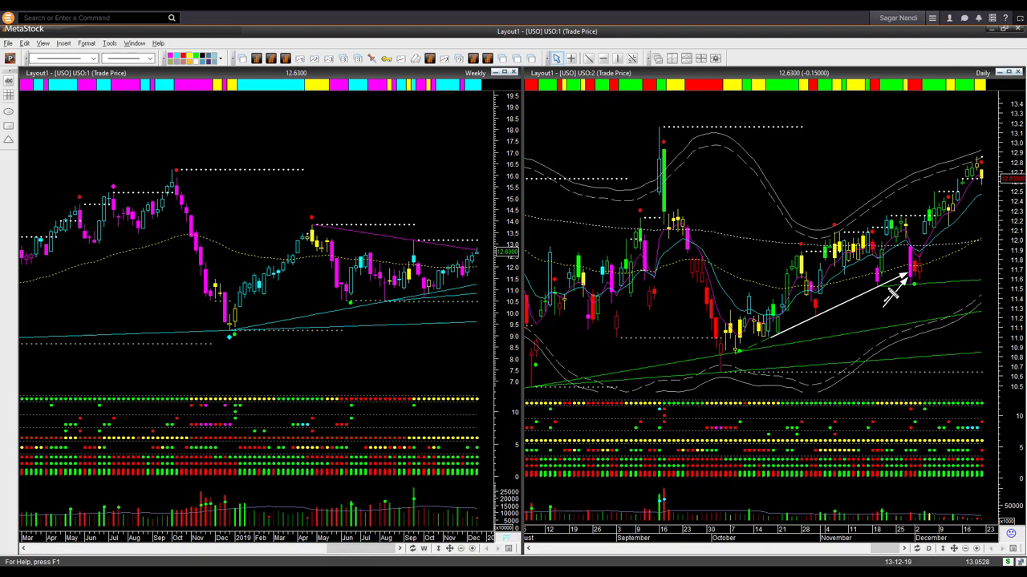
drag(866, 302, 905, 283)
drag(924, 271, 948, 229)
mouse_move(941, 300)
mouse_down()
mouse_move(924, 279)
mouse_move(963, 221)
mouse_move(973, 183)
mouse_up()
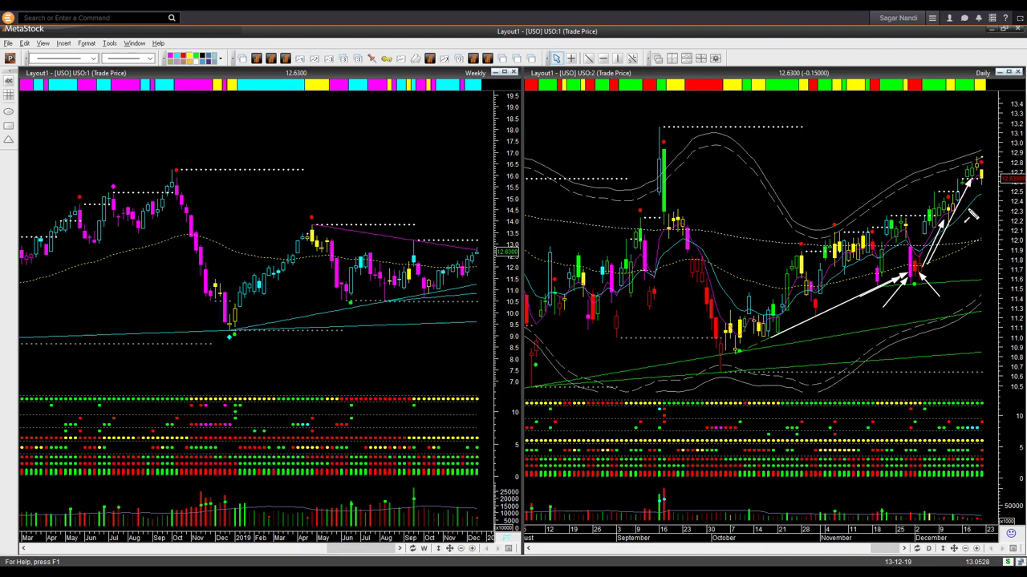
key(e)
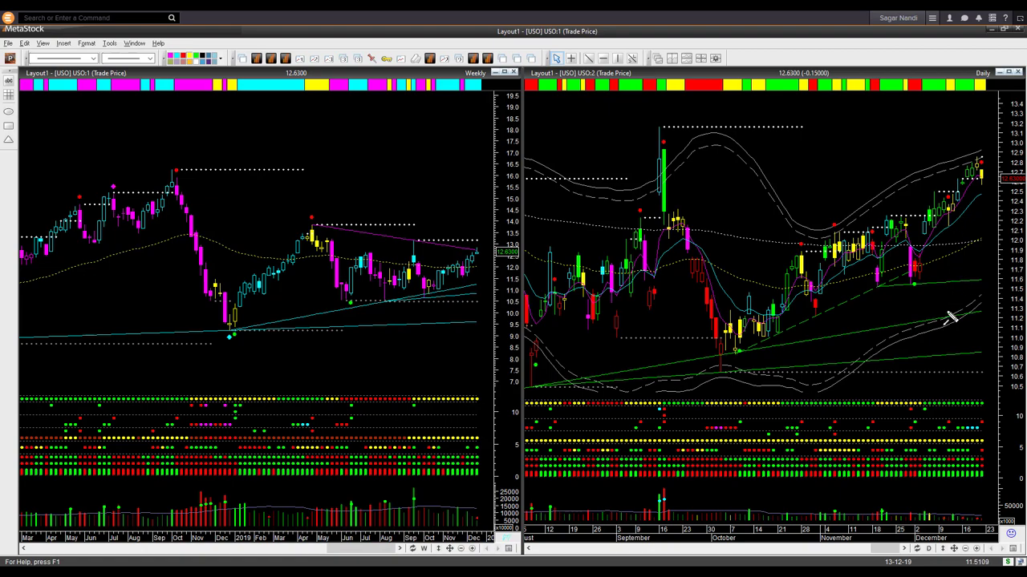
Mark the early-December low and upper band on the daily USO chart and the weekly resistance and support lines with arrows
drag(946, 309, 920, 276)
drag(826, 315, 913, 284)
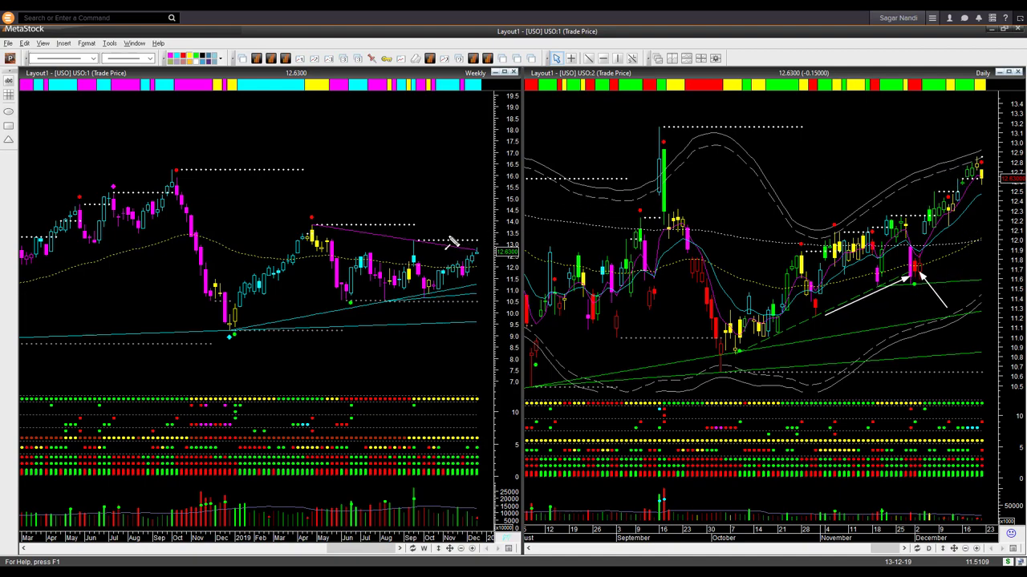
drag(426, 239, 484, 253)
drag(434, 300, 475, 292)
drag(938, 126, 973, 152)
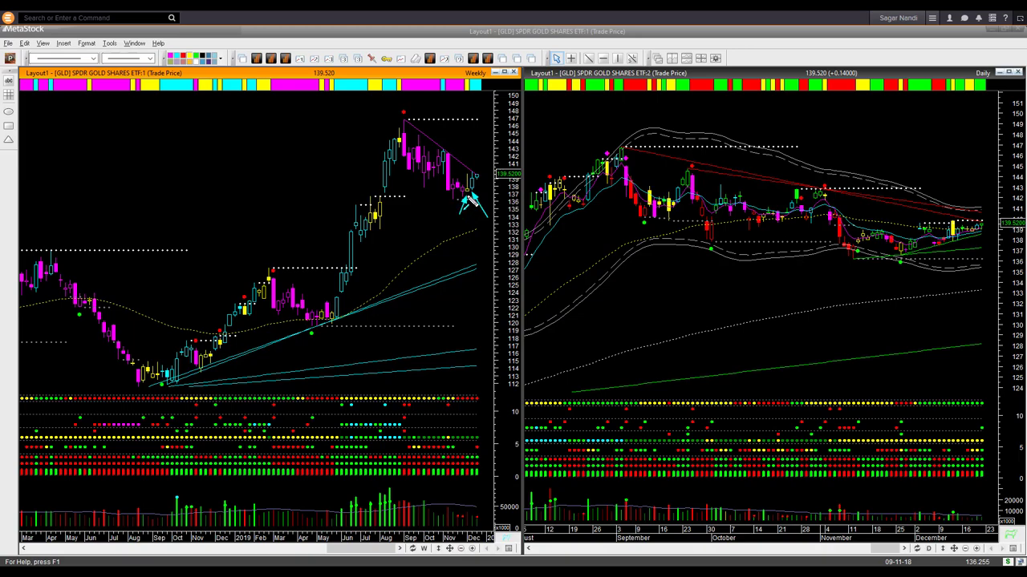
Mark the December support, the falling resistance trendline and the latest bar on the weekly GLD chart with arrows
click(433, 198)
drag(441, 204, 453, 199)
drag(423, 129, 469, 161)
drag(475, 201, 487, 224)
drag(484, 127, 477, 172)
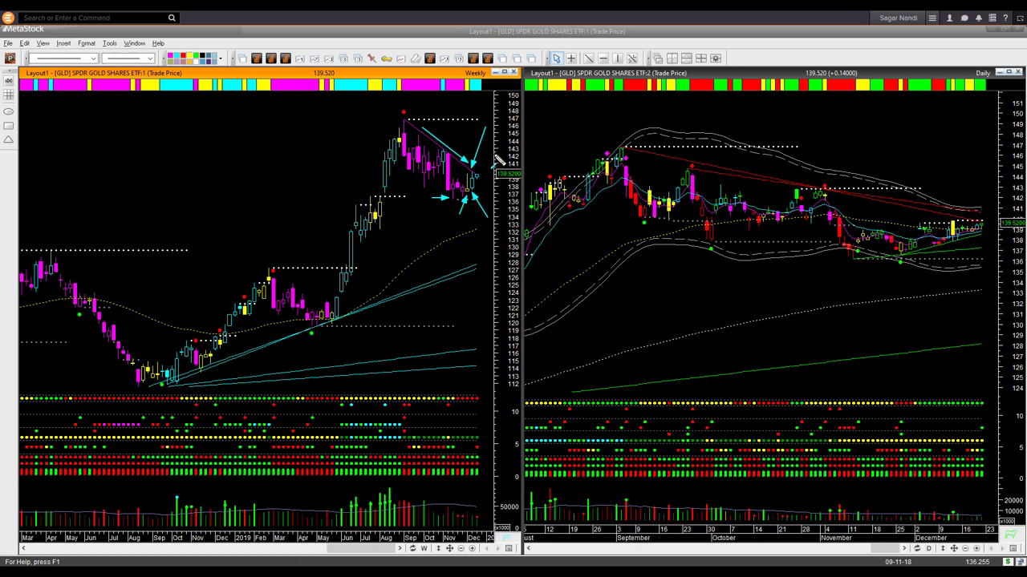
drag(492, 154, 487, 175)
Annotate the daily GLD chart with arrows along the falling resistance, the lower support and the potential upward breakout
click(864, 193)
drag(880, 199, 976, 214)
drag(977, 213, 977, 214)
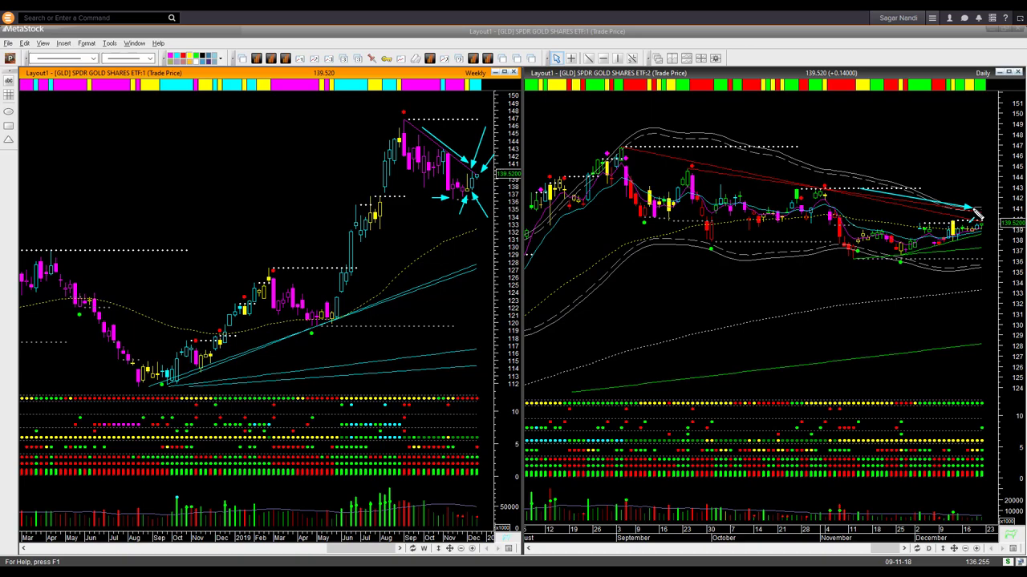
drag(905, 258, 978, 258)
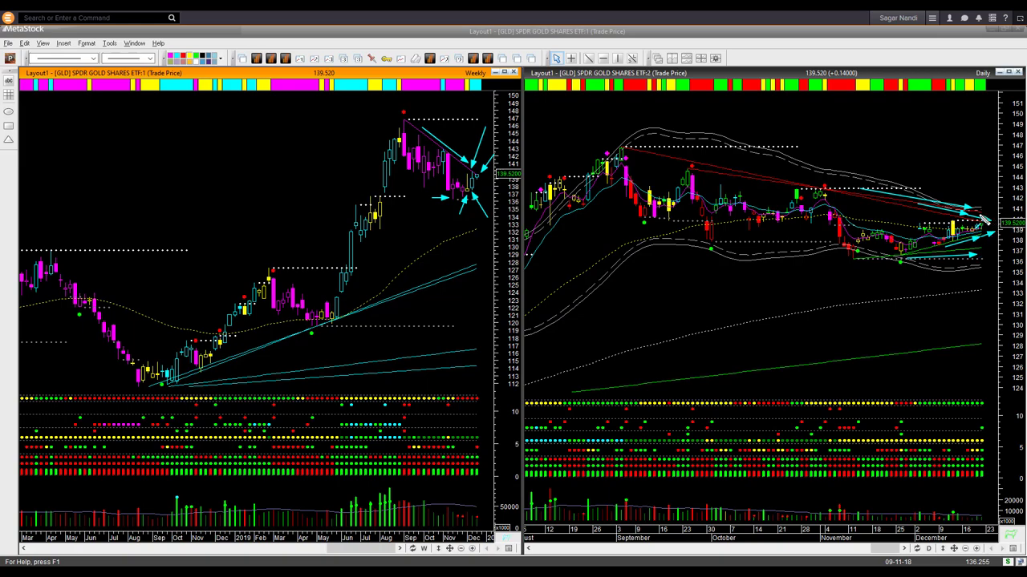
drag(979, 223, 988, 185)
drag(1002, 207, 1019, 178)
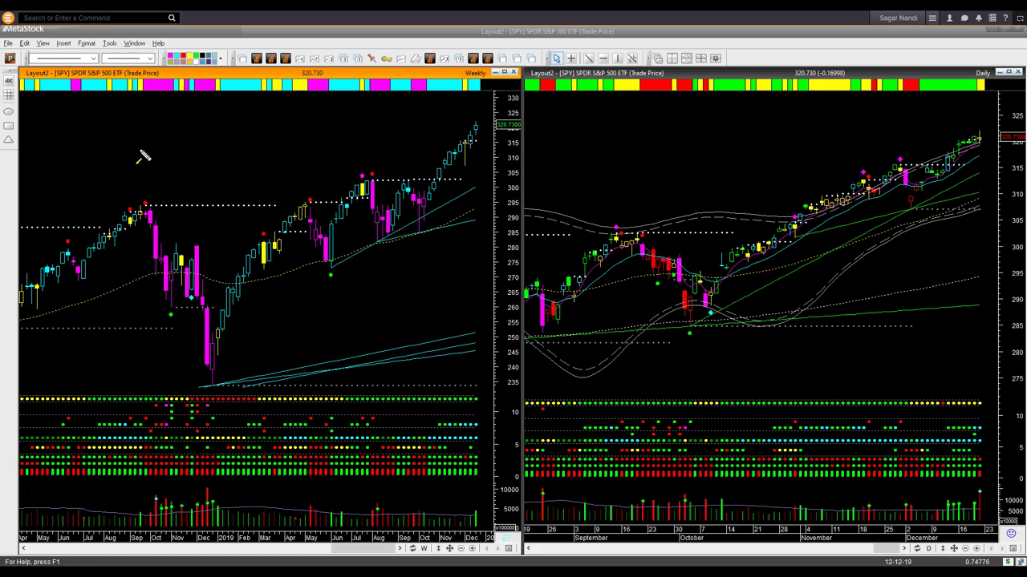
Point arrows at the newest high bar on the weekly SPY chart from several sides
drag(41, 117, 58, 88)
key(ctrl+z)
drag(425, 108, 465, 121)
drag(498, 150, 482, 136)
drag(485, 106, 478, 118)
drag(485, 157, 479, 138)
Draw arrows on the daily SPY chart along the rising trend and at the latest bars
mouse_move(794, 278)
mouse_down()
mouse_move(854, 259)
mouse_move(966, 192)
mouse_up()
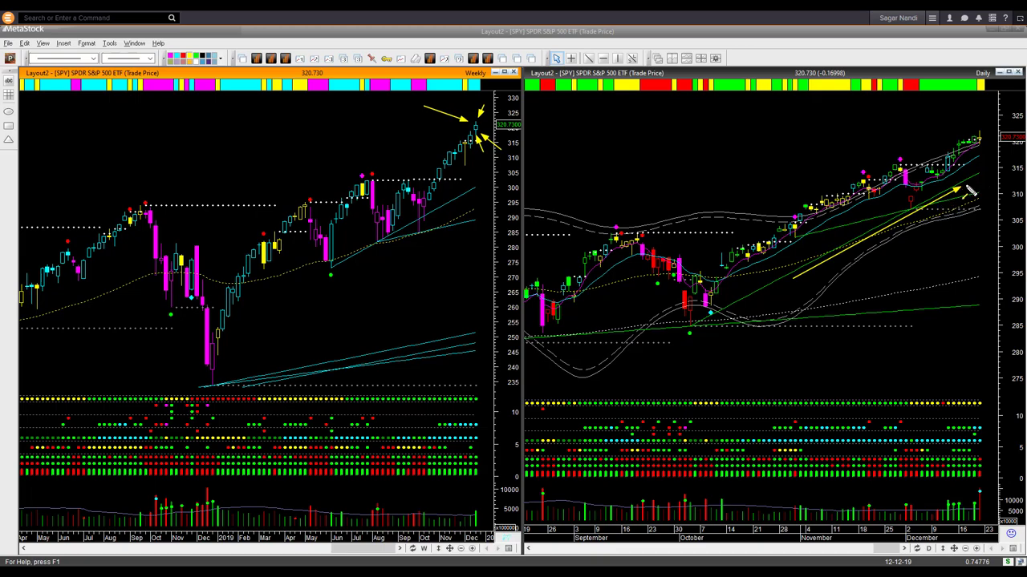
mouse_move(964, 191)
mouse_down()
mouse_move(993, 174)
mouse_move(994, 193)
mouse_up()
drag(985, 149, 1002, 135)
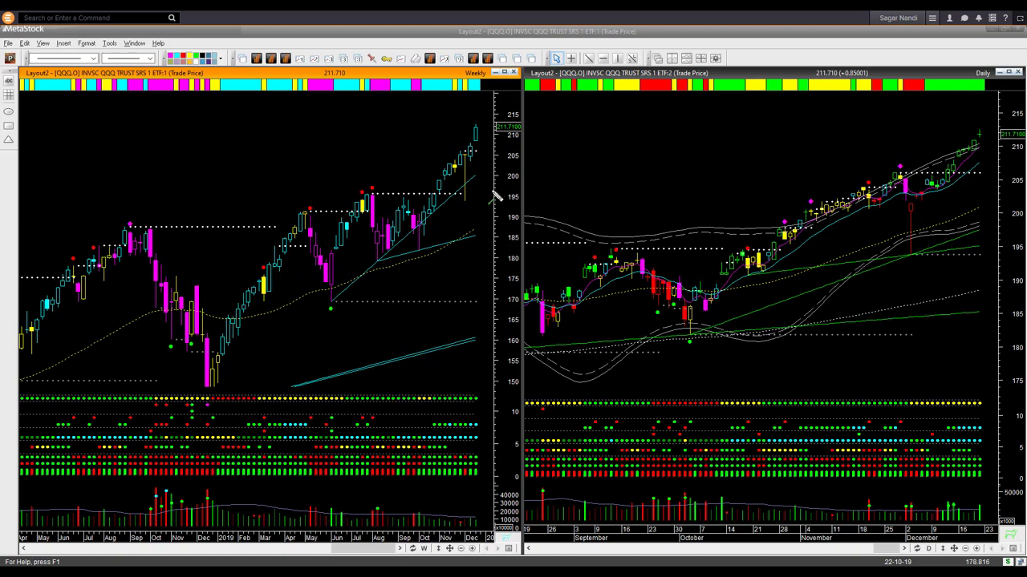
Mark the latest highs on the weekly and daily QQQ charts with arrows
drag(393, 124, 468, 131)
drag(484, 142, 497, 149)
drag(973, 149, 1005, 136)
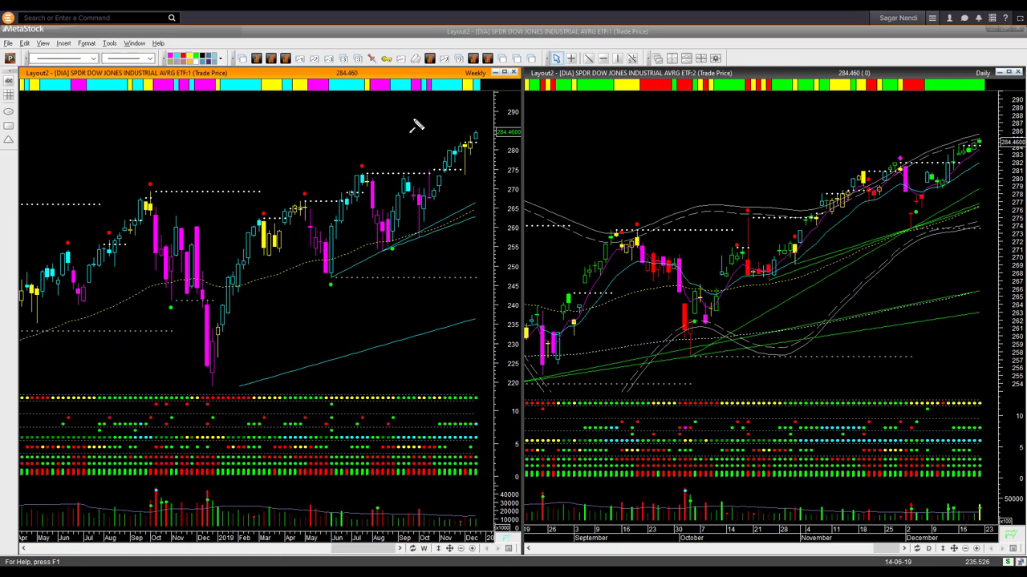
Mark the latest highs on the weekly and daily DIA charts with arrows
drag(422, 102, 474, 132)
drag(957, 148, 996, 127)
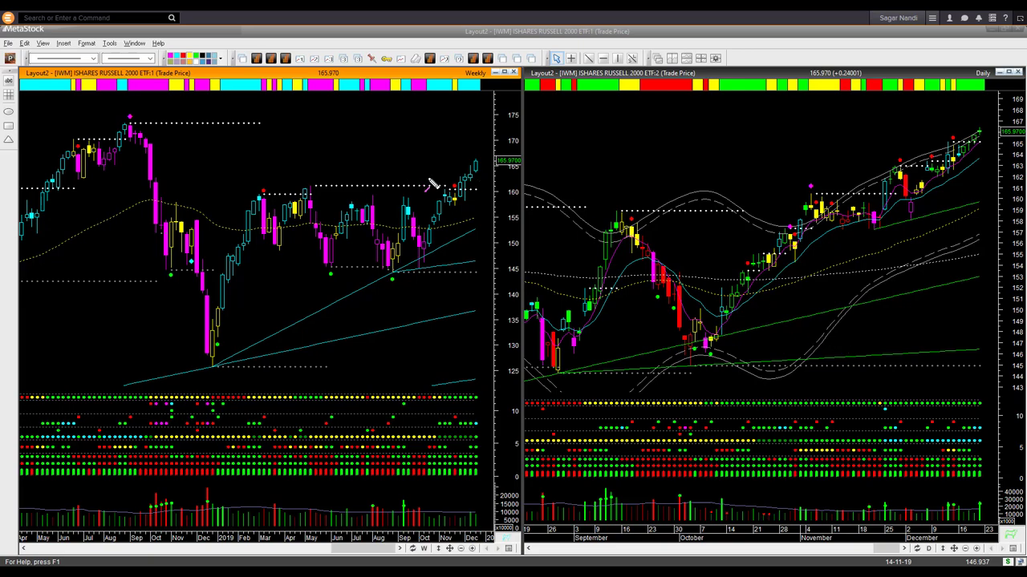
Mark the latest IWM bars on both charts with arrows and extend the weekly chart's highest dotted resistance level
drag(489, 137, 480, 160)
drag(261, 124, 373, 125)
drag(485, 182, 481, 183)
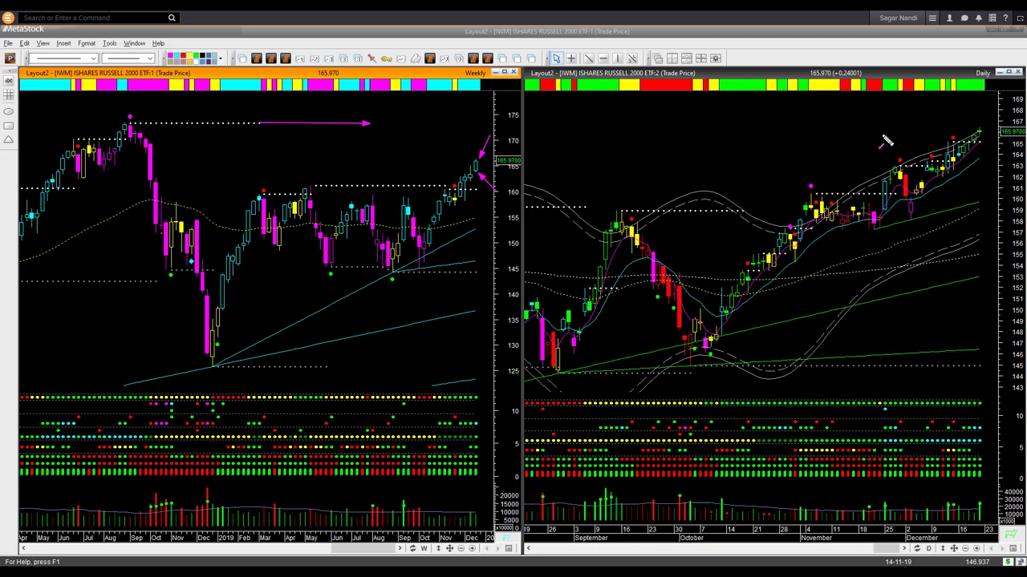
mouse_move(979, 139)
mouse_down()
mouse_move(1001, 136)
mouse_move(1003, 126)
mouse_up()
drag(1007, 130, 1002, 128)
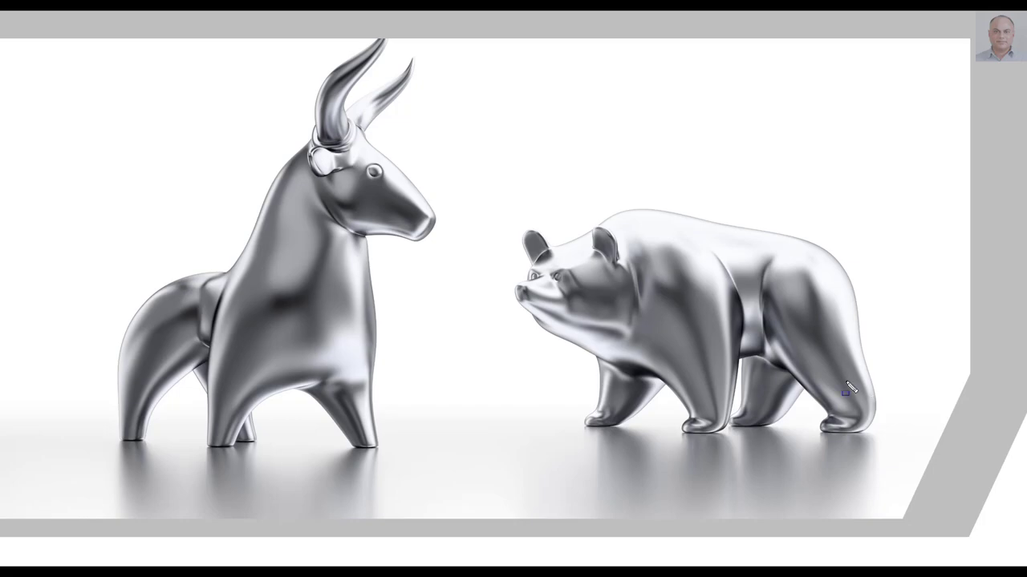
drag(54, 54, 261, 271)
drag(313, 320, 469, 486)
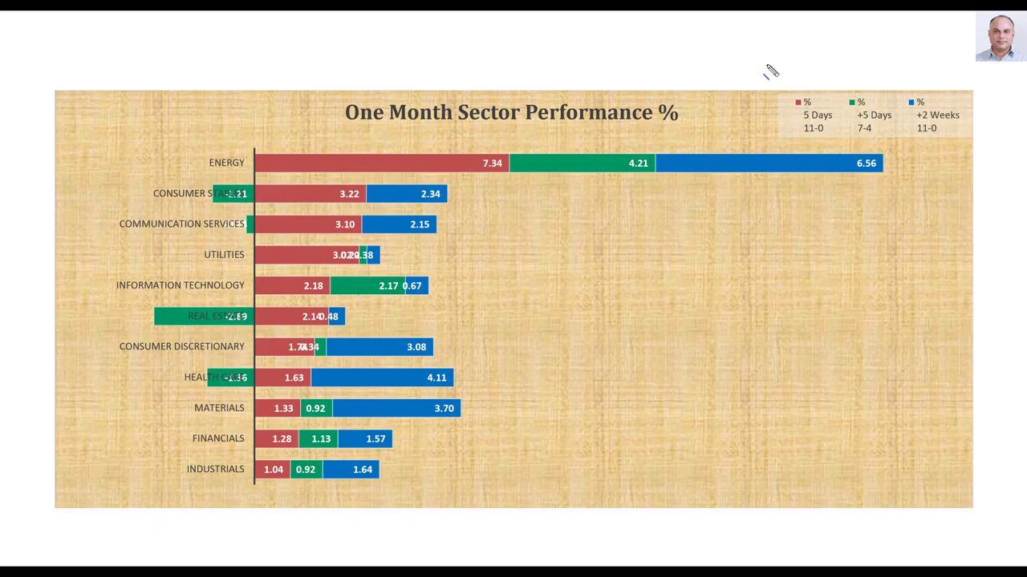
drag(791, 48, 799, 94)
drag(804, 98, 857, 93)
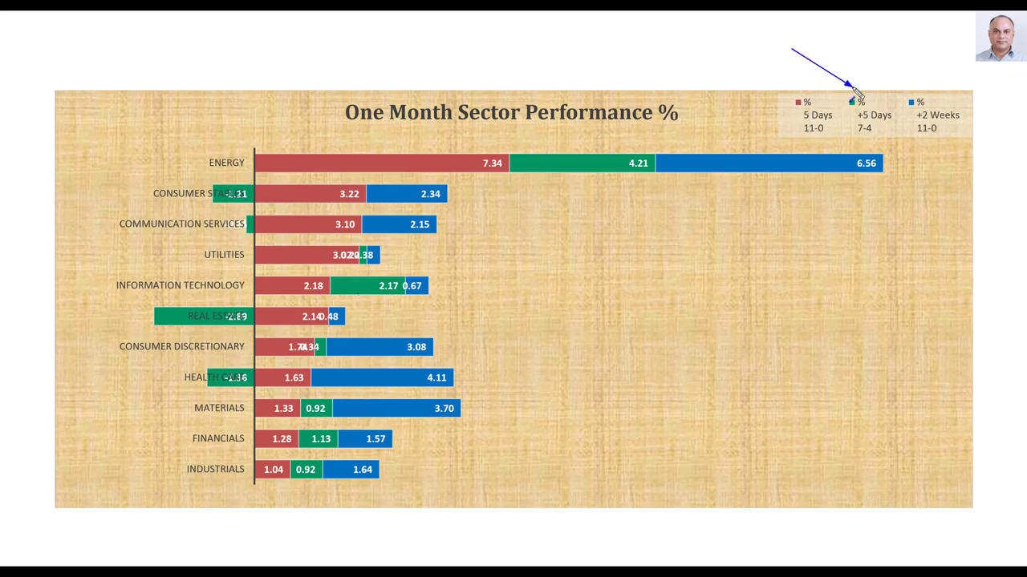
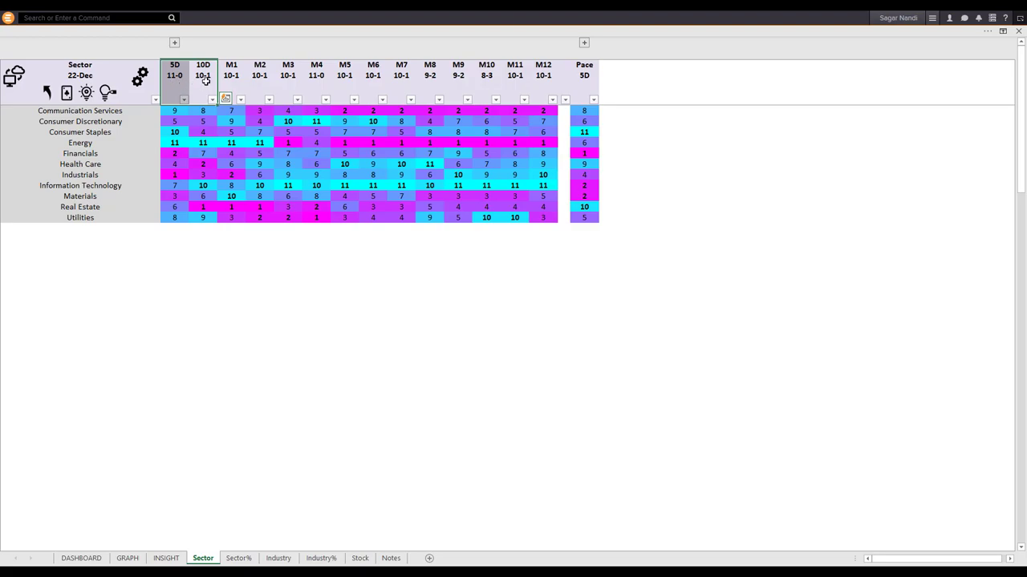
Highlight the sector rank grid from 5D to M12 on the Sector sheet and select Energy's 5D rank
click(174, 82)
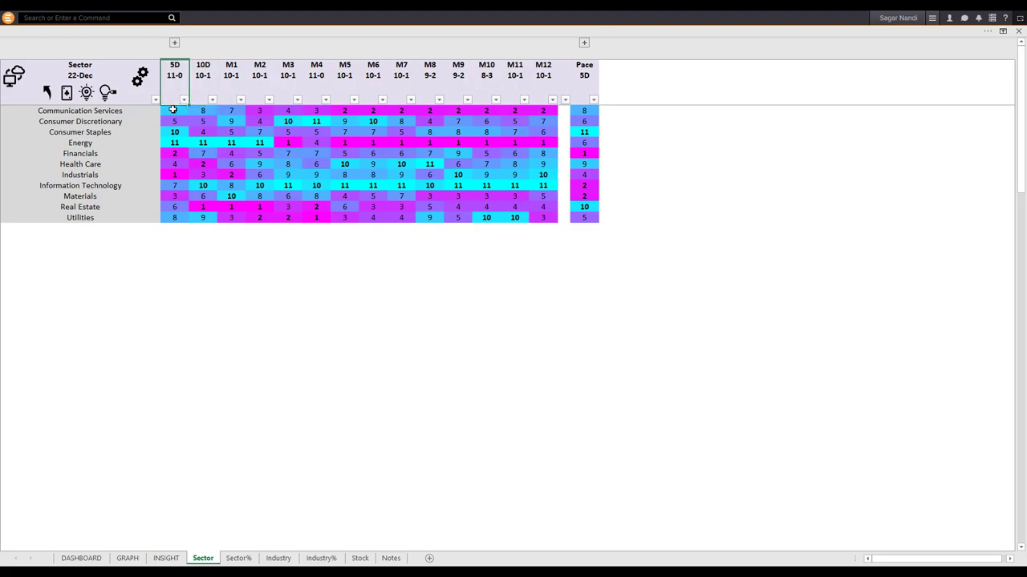
drag(173, 110, 543, 219)
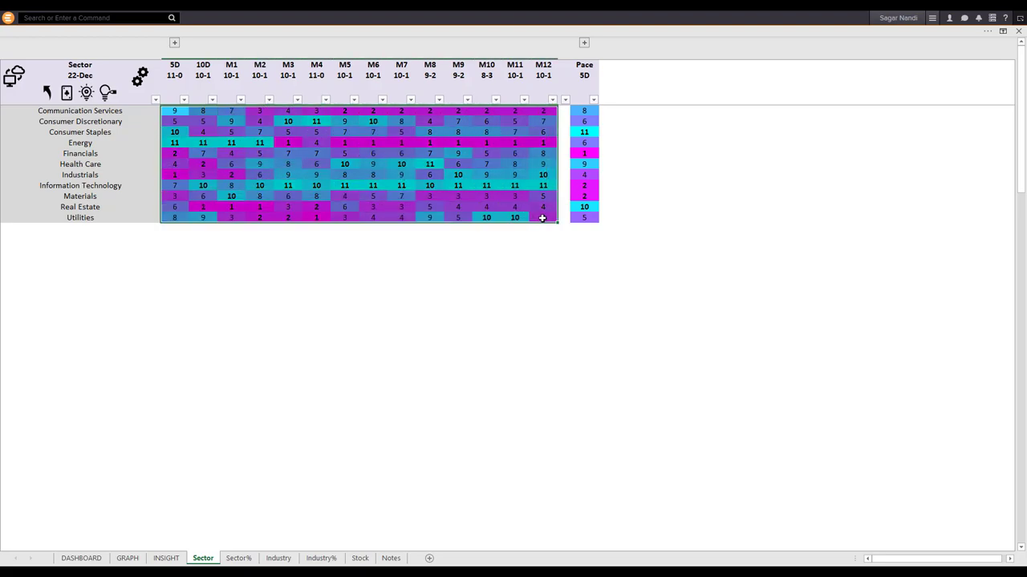
click(183, 143)
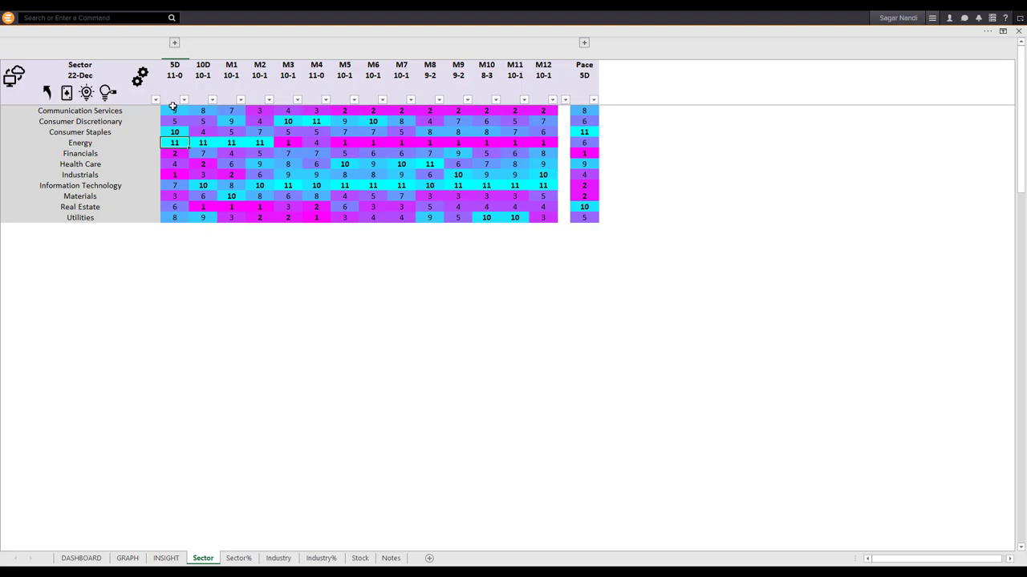
Sort the sector table by the 5D rank in descending order
click(174, 77)
double_click(174, 77)
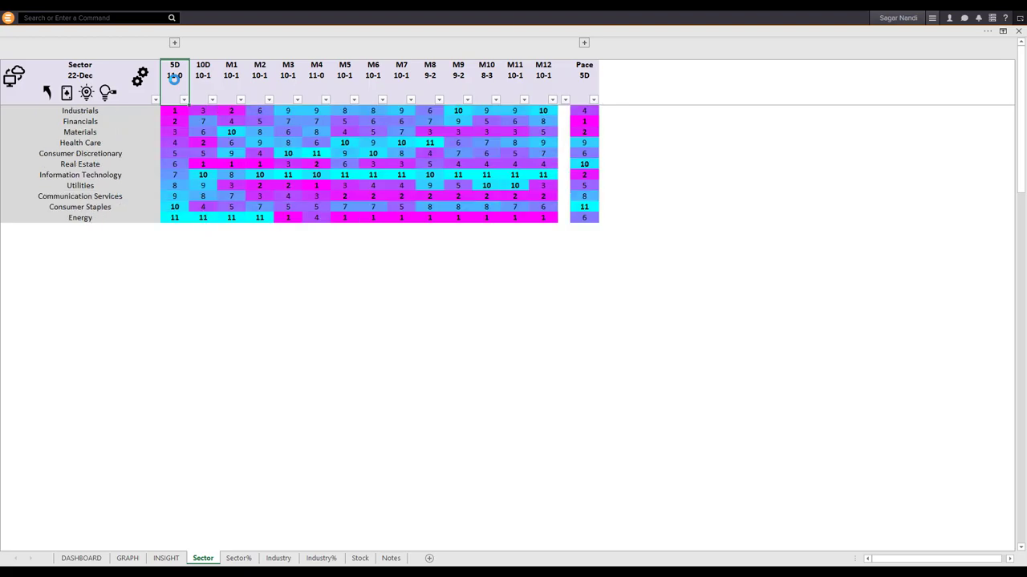
double_click(174, 78)
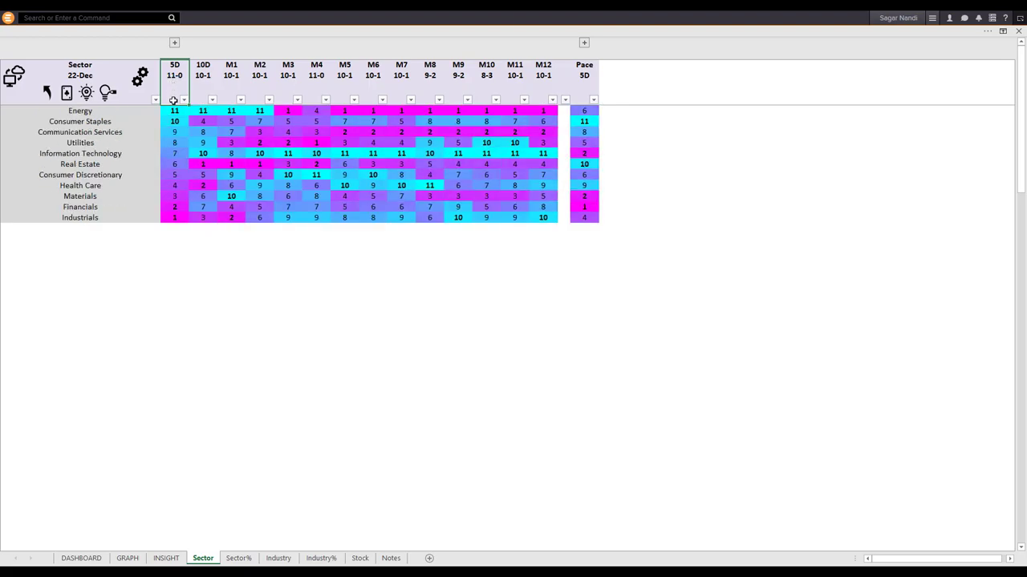
Highlight the 5D ranks of the top two sectors, Energy and Consumer Staples, and the bottom two, Financials and Industrials
drag(181, 110, 180, 120)
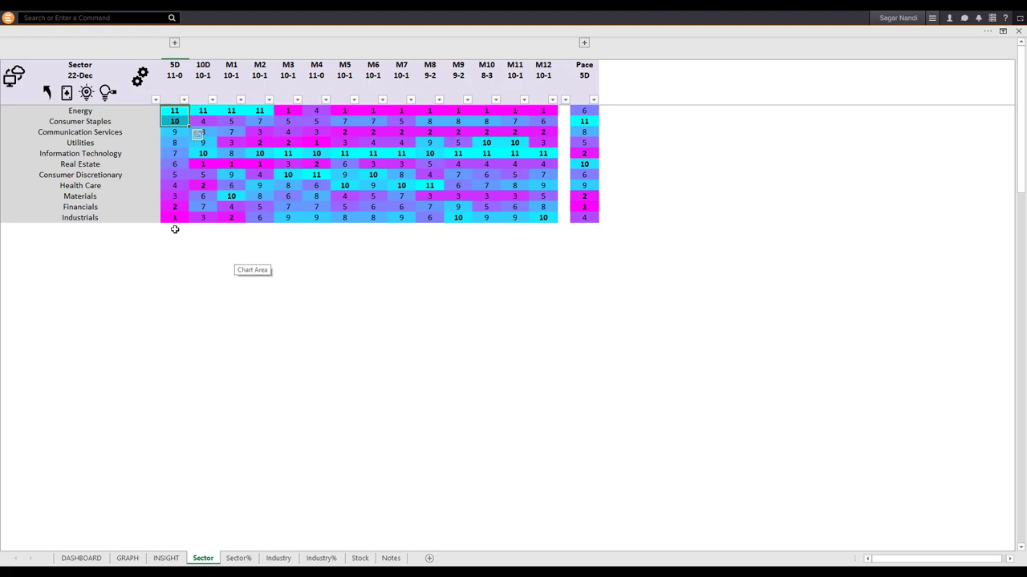
click(172, 83)
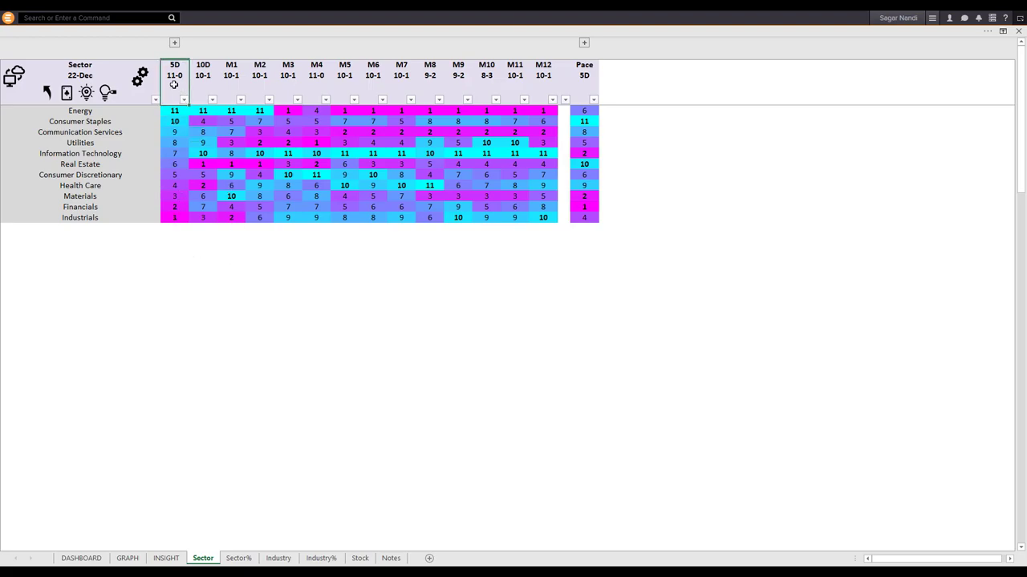
drag(172, 110, 174, 121)
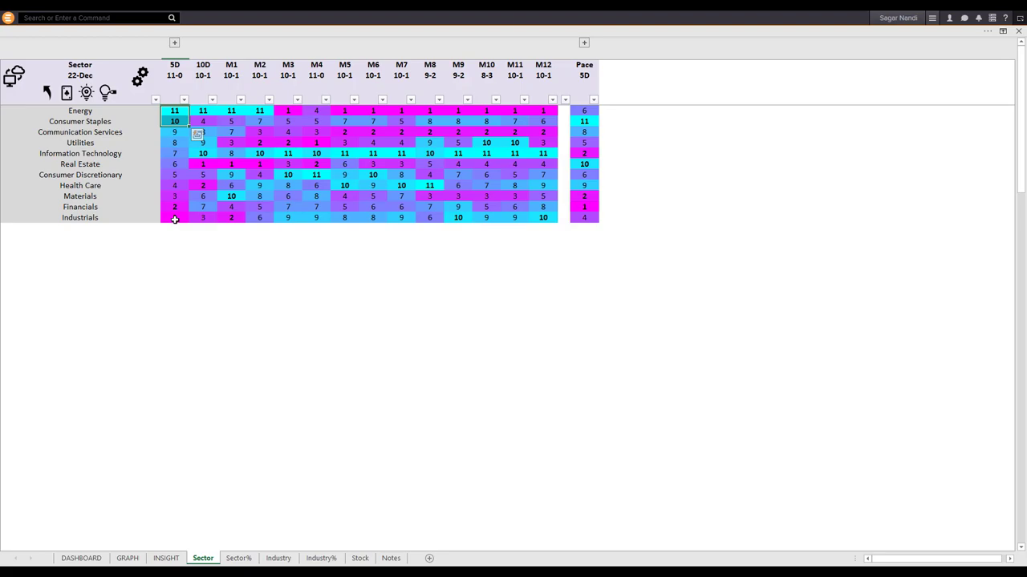
drag(174, 219, 174, 207)
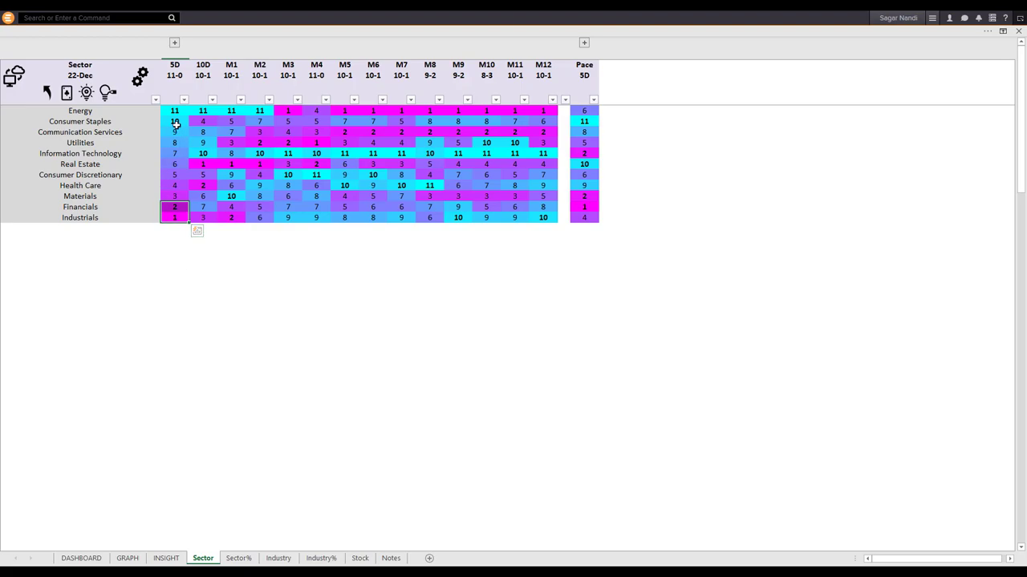
drag(182, 109, 183, 120)
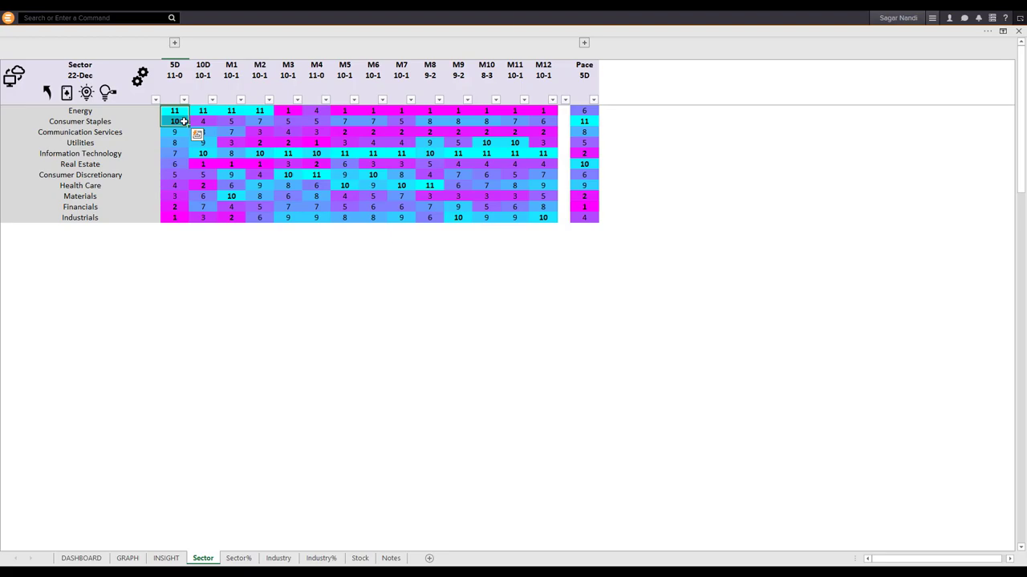
Highlight the Pace 5D column, followed by its individual values for Consumer Staples and Financials
click(579, 105)
drag(579, 105, 583, 217)
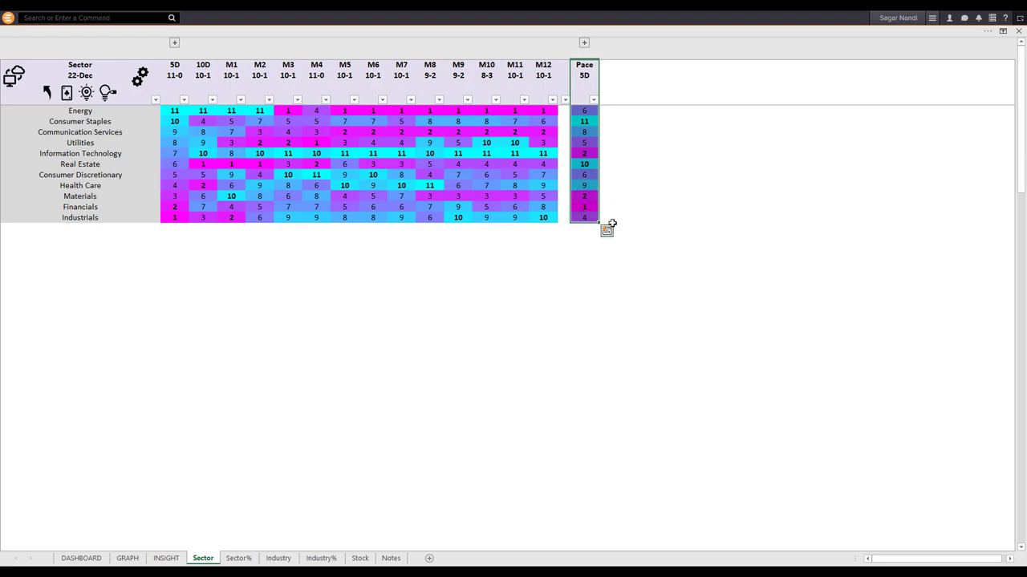
click(588, 121)
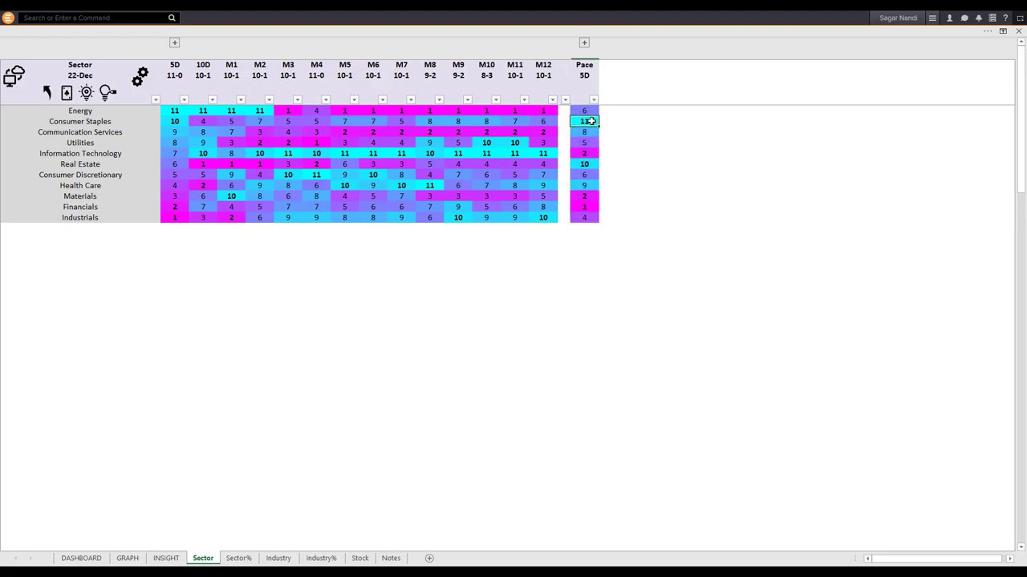
click(587, 208)
Sort the sector table by Pace 5D in descending order and highlight the pace values of the top two and bottom two sectors
click(582, 90)
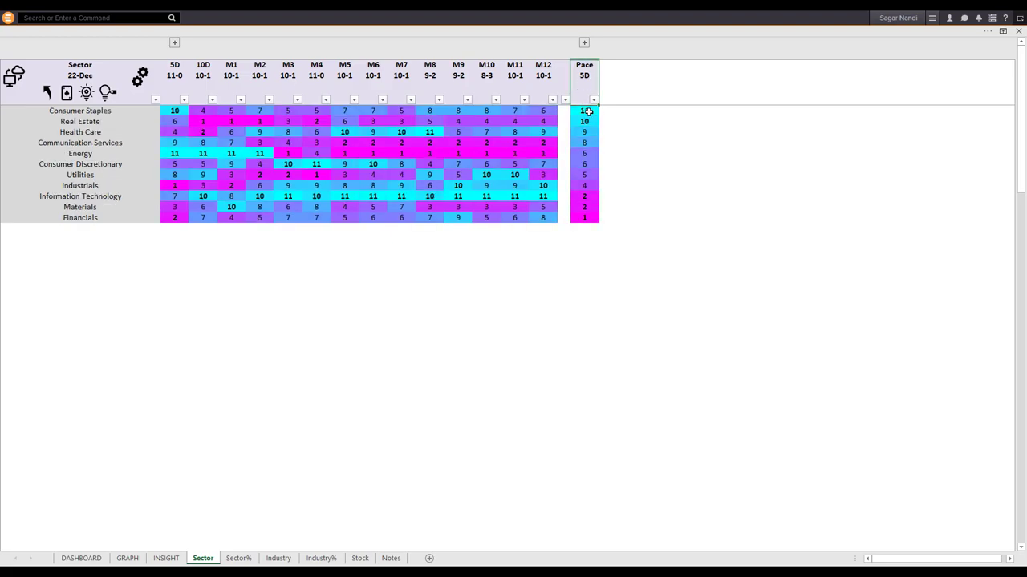
drag(587, 112, 590, 121)
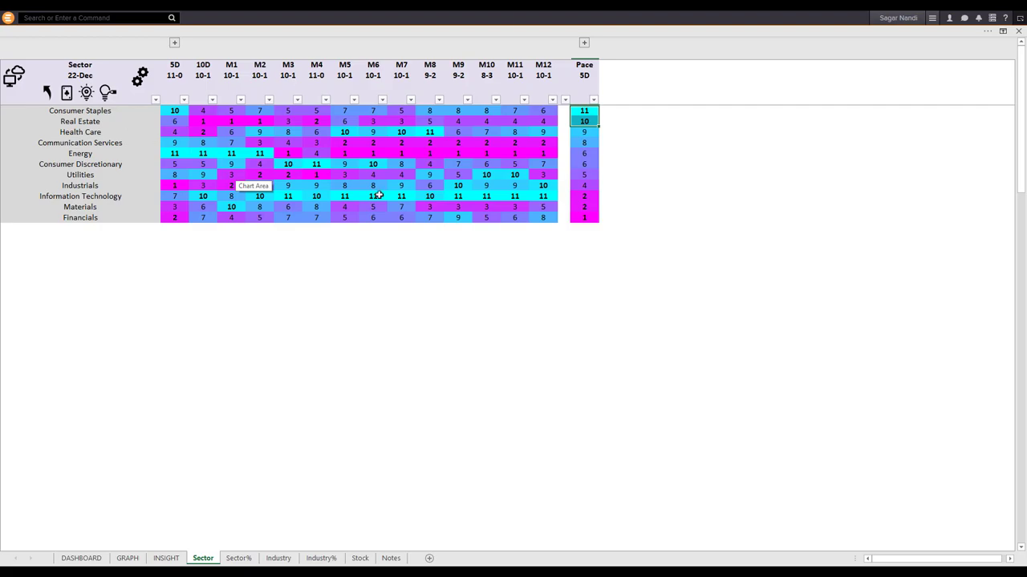
drag(589, 218, 595, 207)
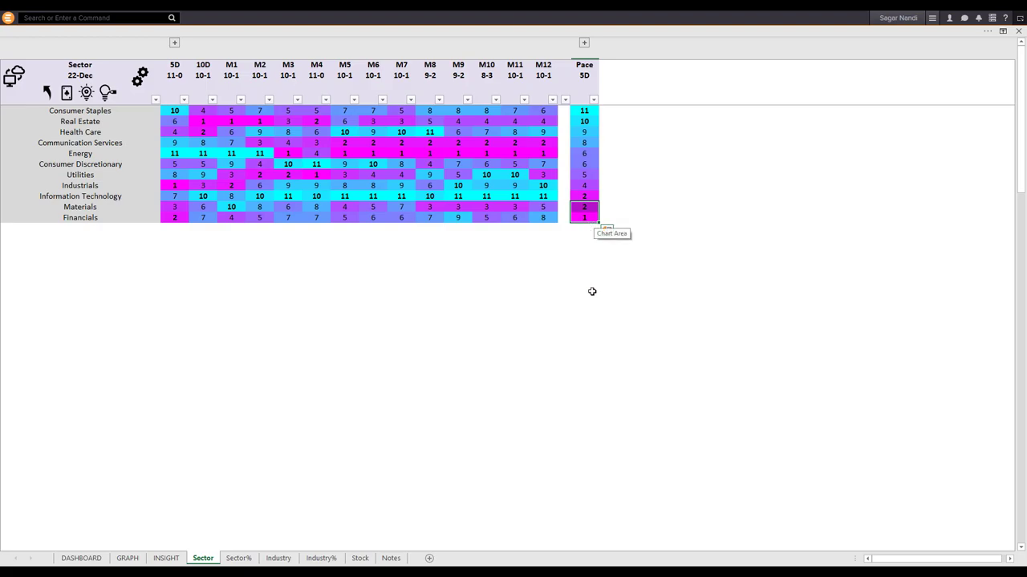
key(Down)
key(Down)
key(Down)
key(Down)
key(Left)
key(Left)
key(Left)
key(Left)
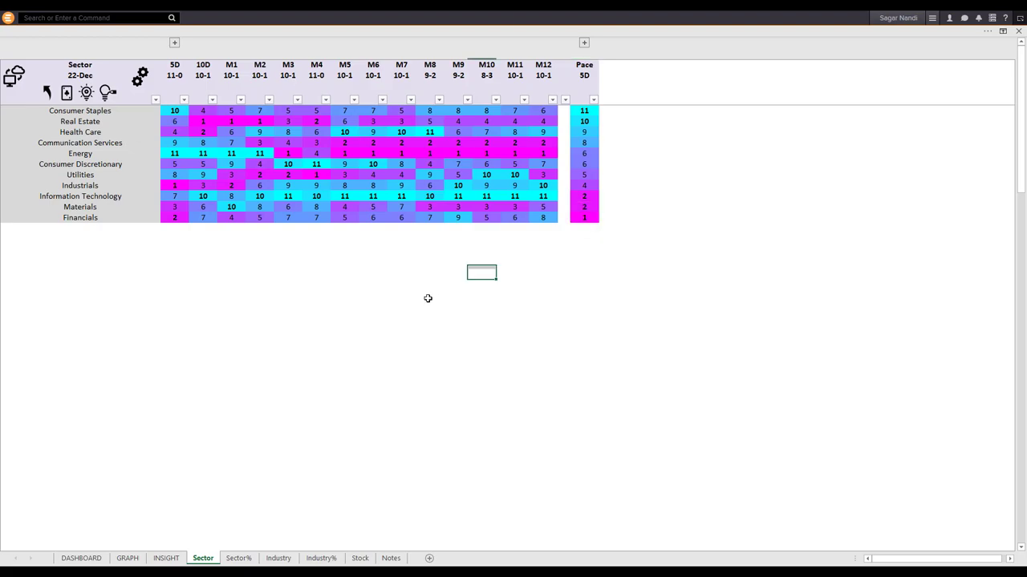
click(427, 298)
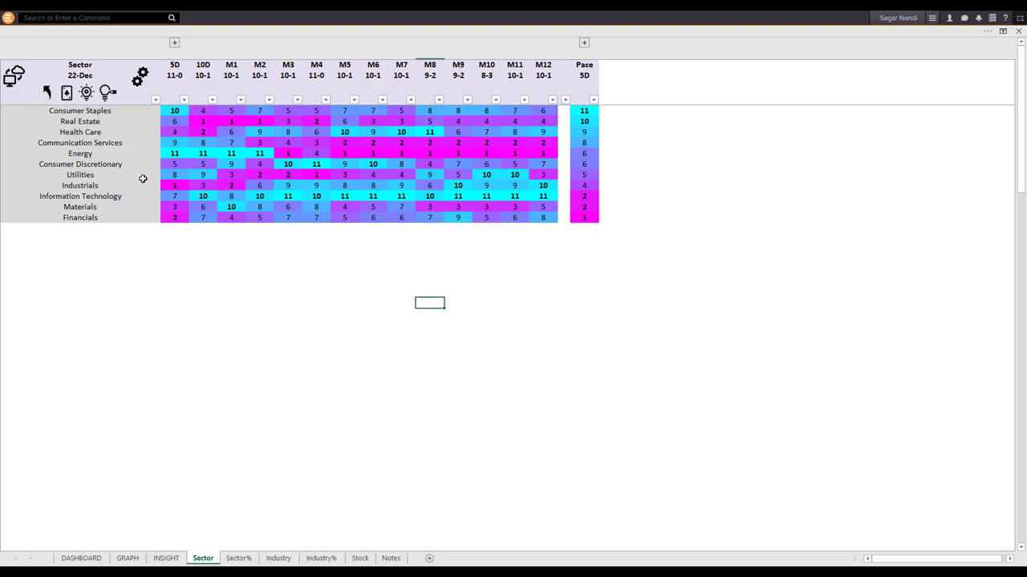
Highlight the full rows of Energy, Consumer Staples and Real Estate in the sector table
click(174, 153)
ctrl+click(176, 111)
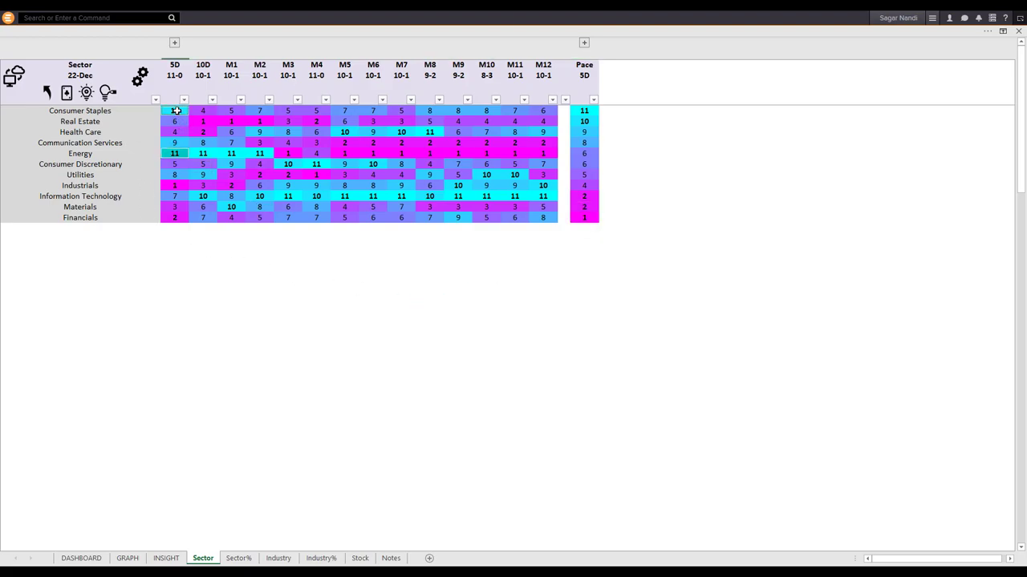
click(85, 94)
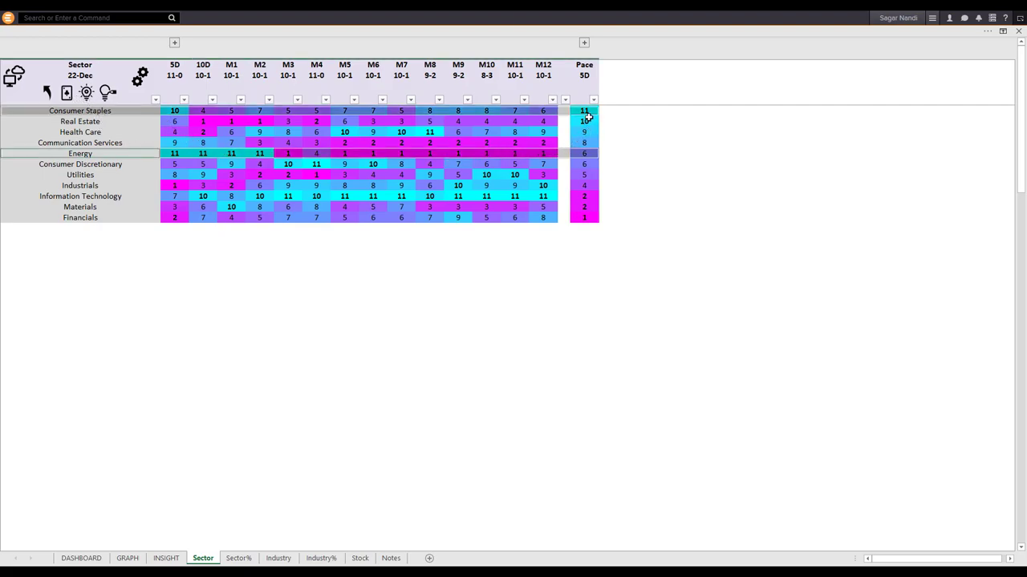
ctrl+click(585, 122)
click(88, 95)
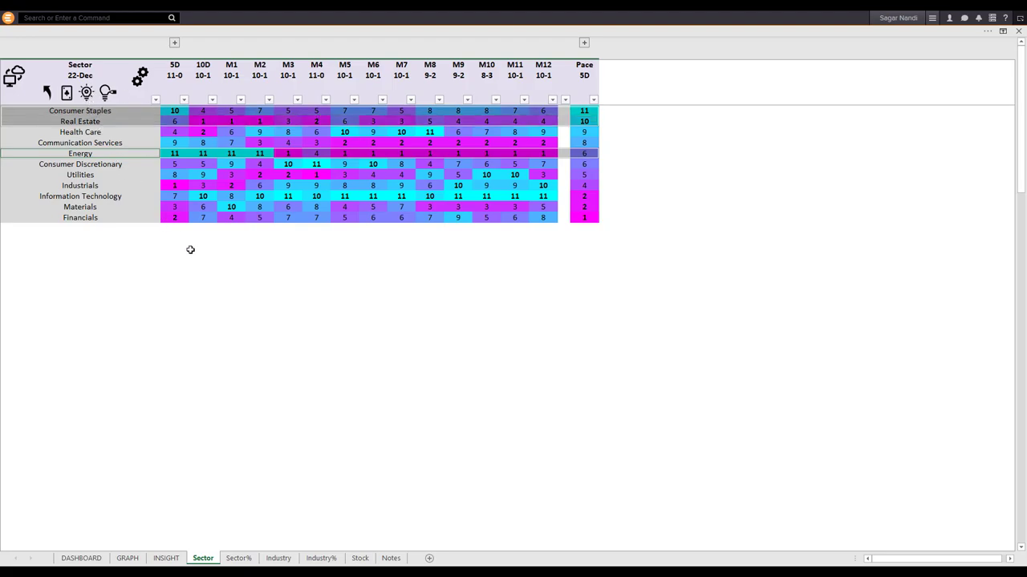
Select Consumer Staples' 5D rank and sector name, and apply the row highlight to that sector
click(177, 111)
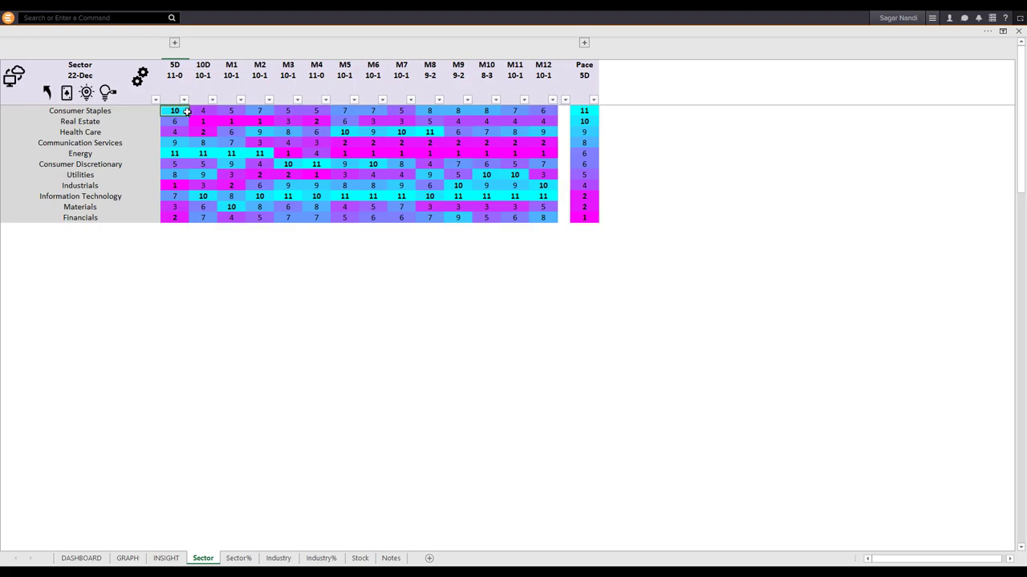
click(126, 113)
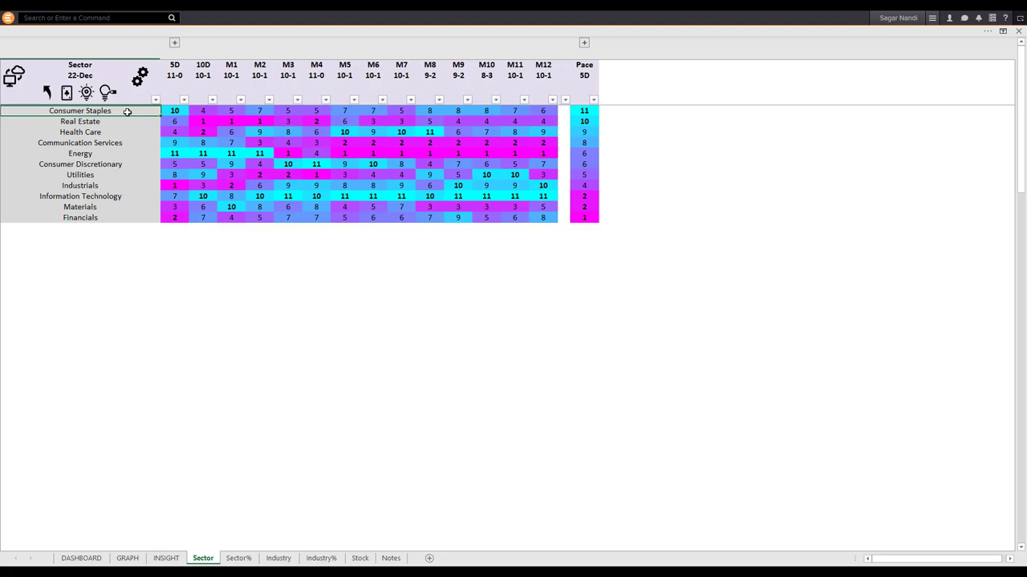
click(88, 94)
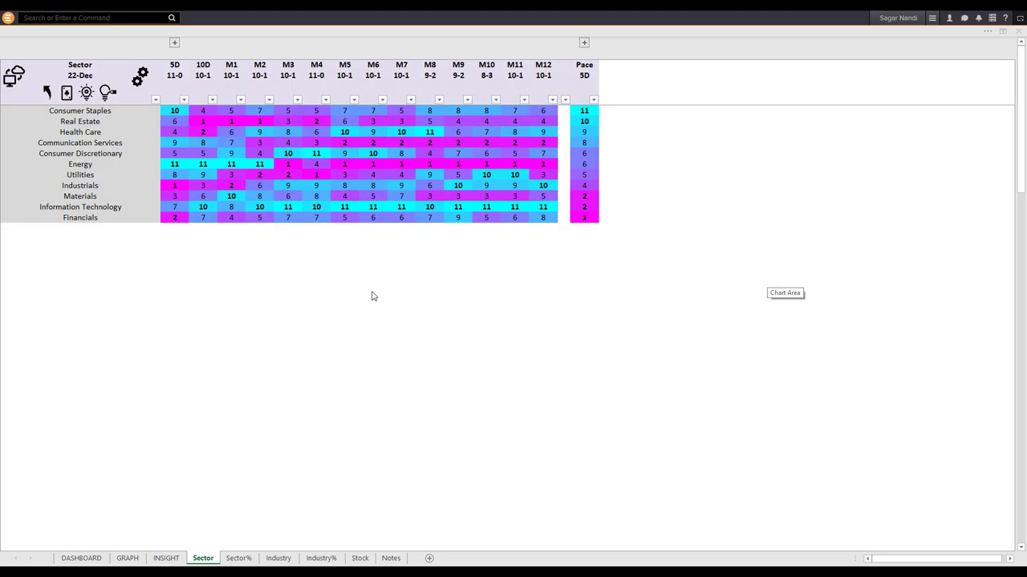
Sort the sector table by the 5D rank in descending order and highlight Energy's full row
click(372, 291)
click(176, 76)
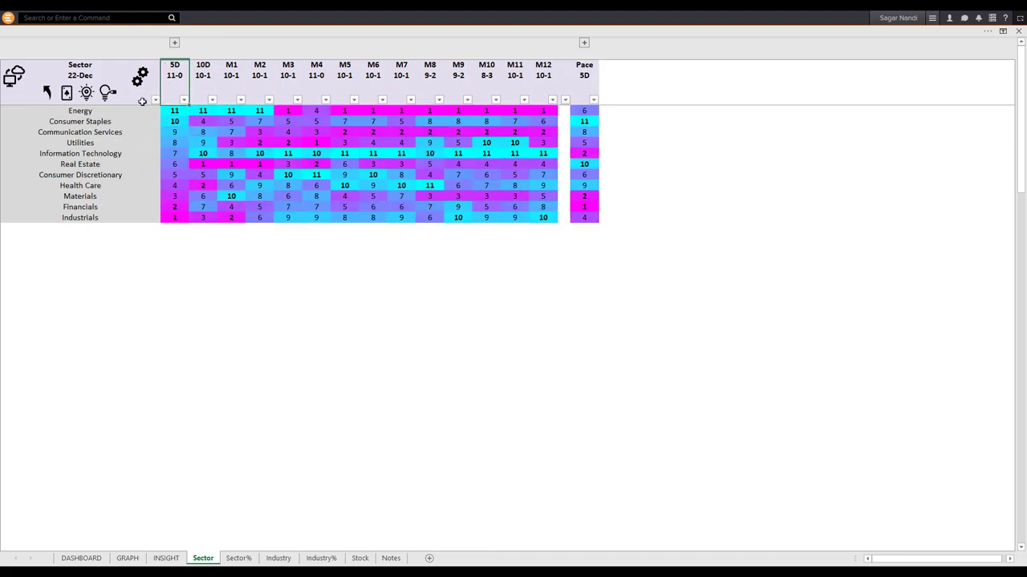
click(105, 111)
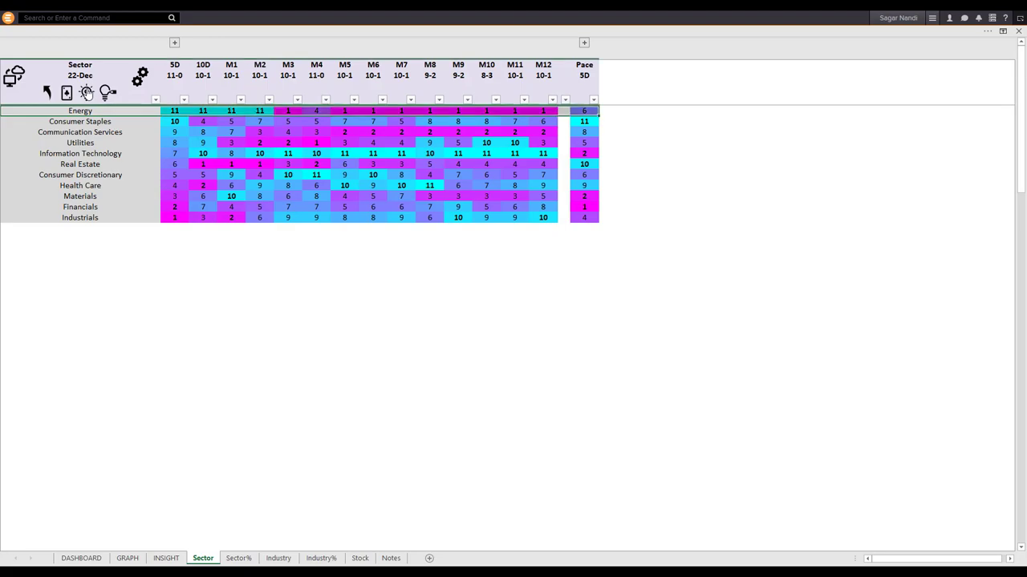
click(87, 92)
drag(561, 71, 542, 93)
drag(195, 42, 175, 73)
key(ctrl+z)
key(ctrl+z)
Point arrows at the 5D header and Energy's 5D rank, draw one from 10D across to M4, and clear the annotations
drag(147, 44, 165, 70)
mouse_move(168, 85)
mouse_down()
mouse_move(169, 101)
mouse_move(198, 99)
mouse_up()
drag(239, 90, 316, 90)
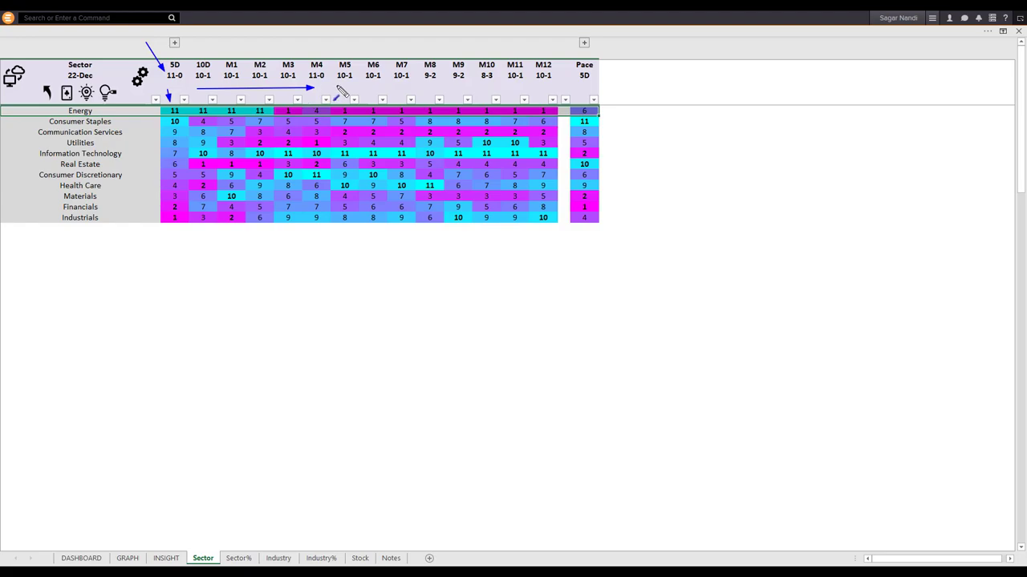
key(Escape)
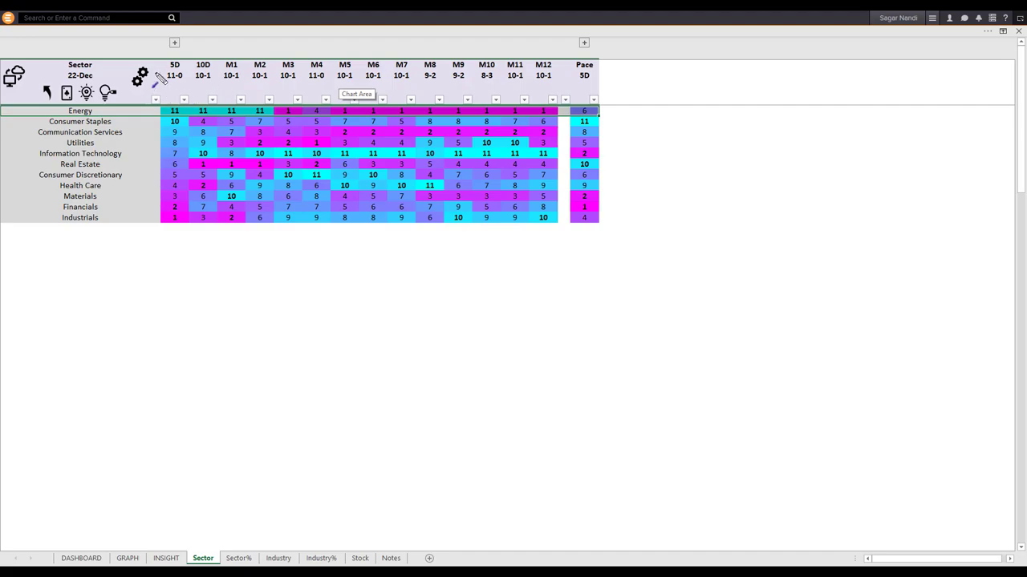
Mark Energy's 5D, 10D, M1 and M2 ranks with arrows and trace its row from M6 back to 5D
mouse_move(170, 86)
mouse_down()
mouse_move(177, 100)
mouse_move(200, 92)
mouse_move(203, 101)
mouse_up()
mouse_move(161, 84)
mouse_down()
mouse_move(172, 100)
mouse_move(235, 100)
mouse_up()
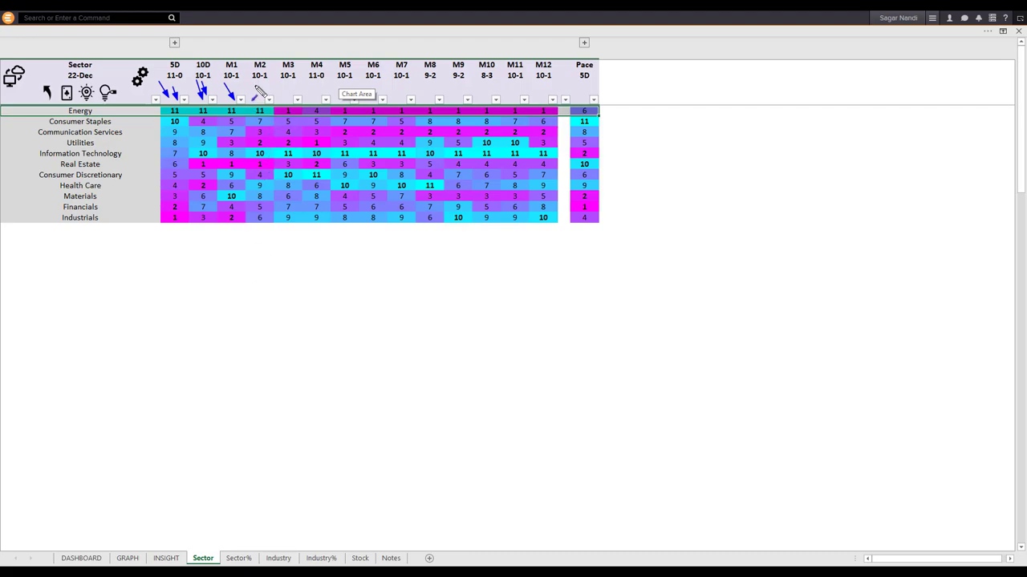
drag(255, 83, 264, 102)
drag(373, 120, 154, 117)
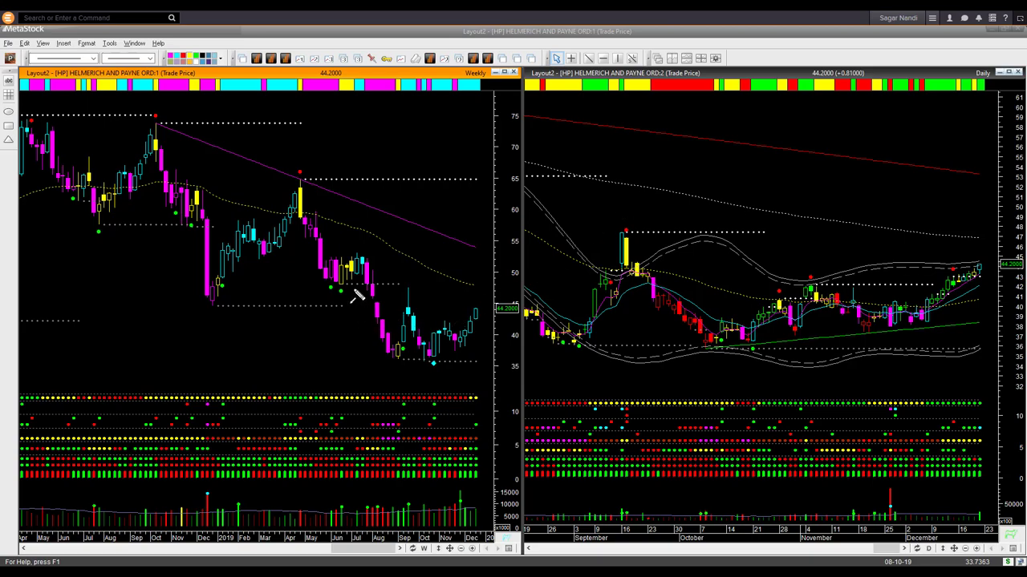
On the weekly HP chart in MetaStock, mark the July-to-August decline and the October low with arrows
drag(354, 291, 382, 364)
drag(403, 377, 423, 365)
drag(431, 302, 431, 324)
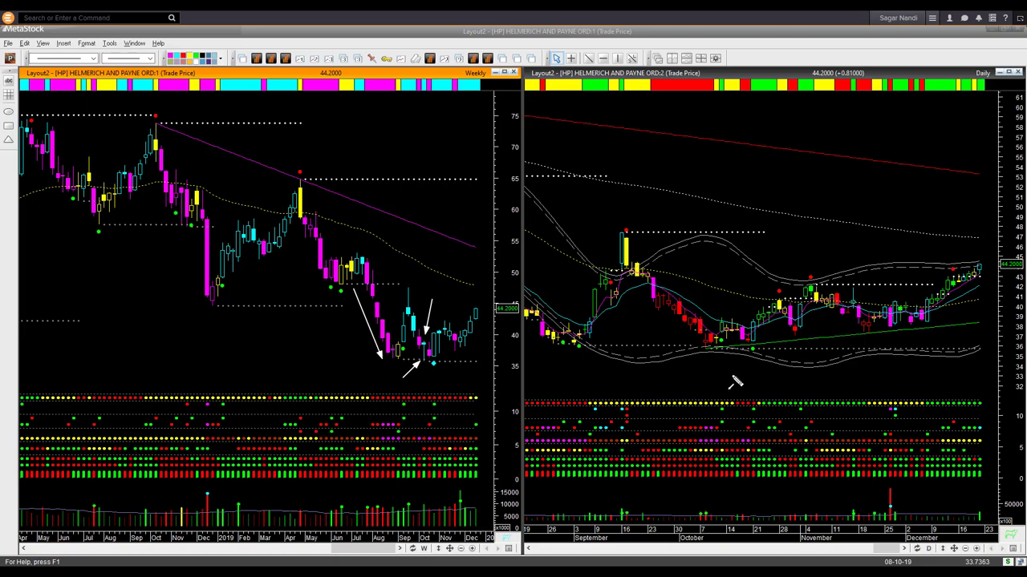
Mark the daily HP chart's October low, its September support level and its volume with arrows, and erase all annotations
drag(734, 377, 714, 349)
drag(567, 348, 704, 352)
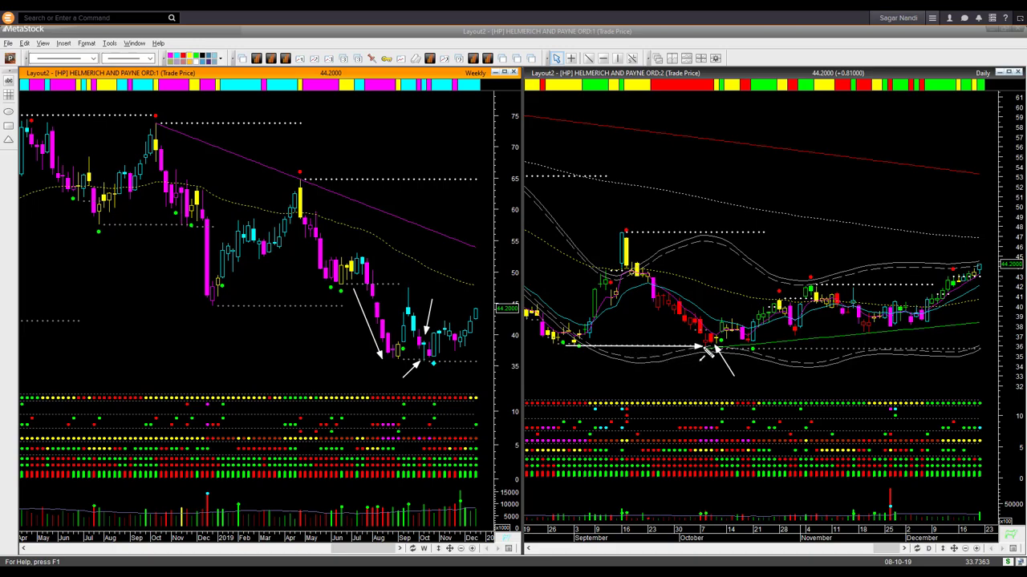
drag(692, 372, 706, 357)
drag(679, 484, 706, 517)
key(e)
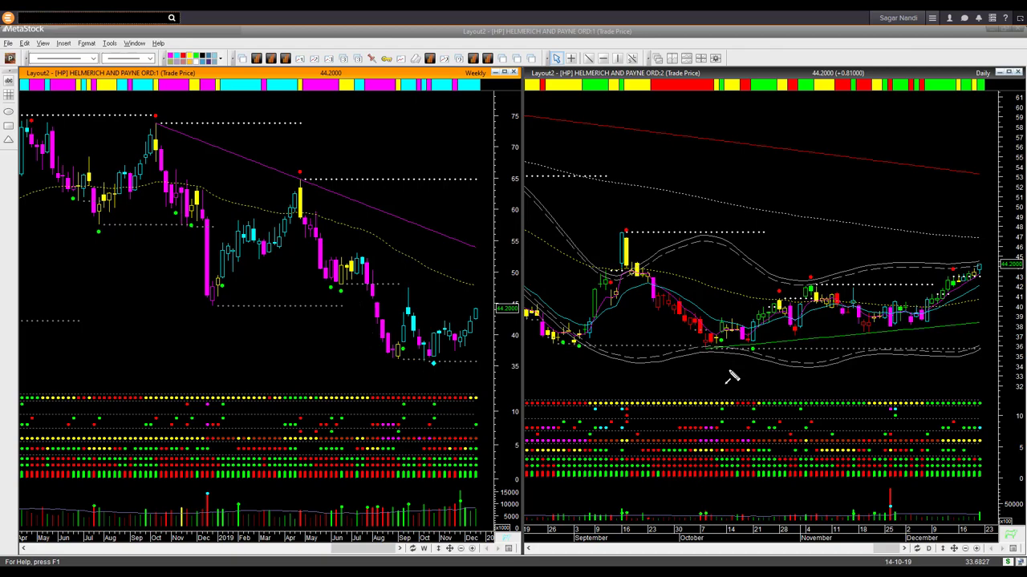
Draw arrows along the September-to-October support on both HP charts and along the daily green uptrend line, and clear them
drag(741, 372, 714, 346)
drag(576, 345, 709, 347)
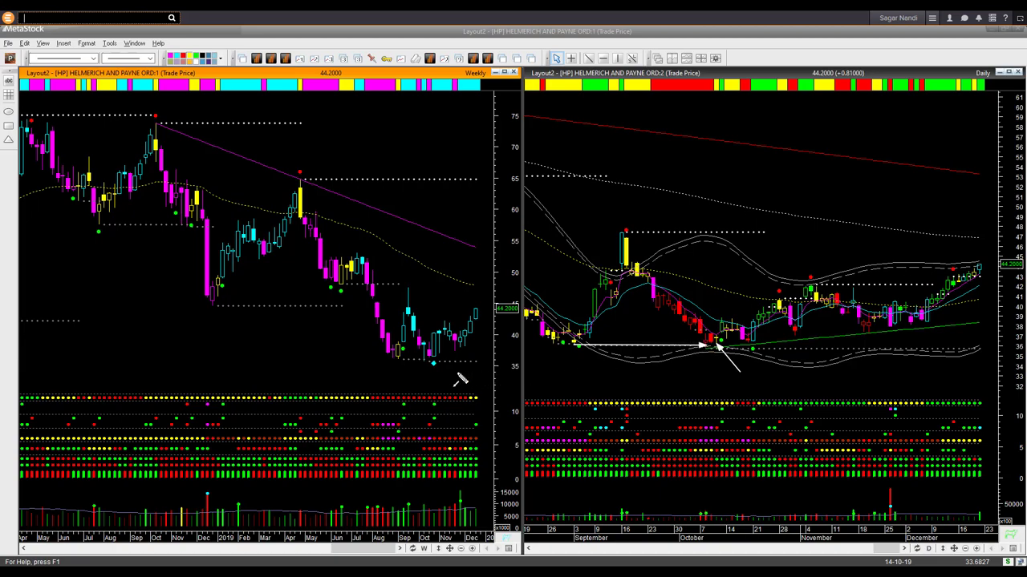
drag(397, 359, 426, 360)
mouse_move(718, 293)
mouse_down()
mouse_move(728, 323)
mouse_move(722, 315)
mouse_up()
mouse_move(767, 352)
mouse_down()
mouse_move(787, 358)
mouse_move(987, 324)
mouse_move(963, 314)
mouse_move(994, 274)
mouse_up()
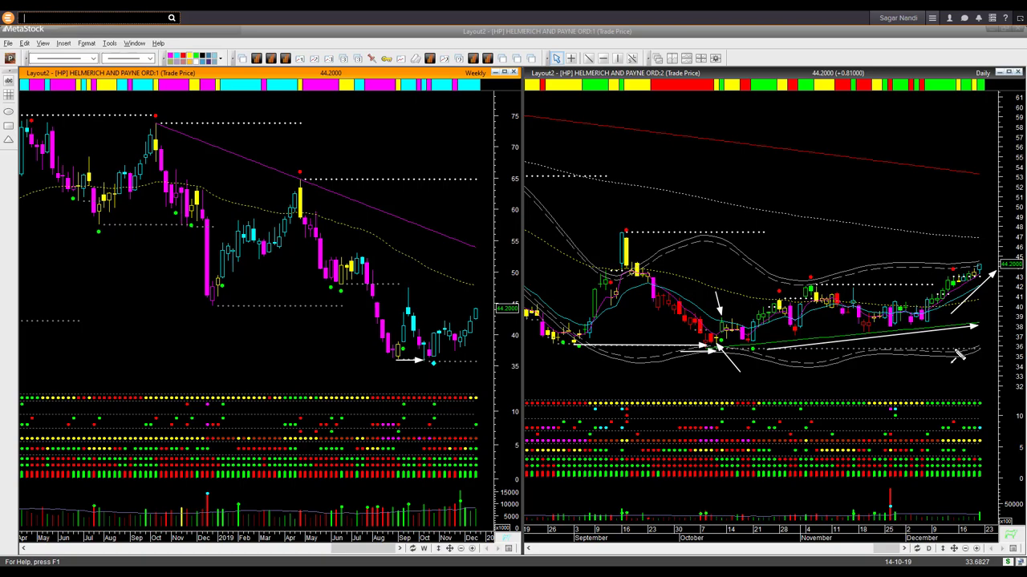
key(Escape)
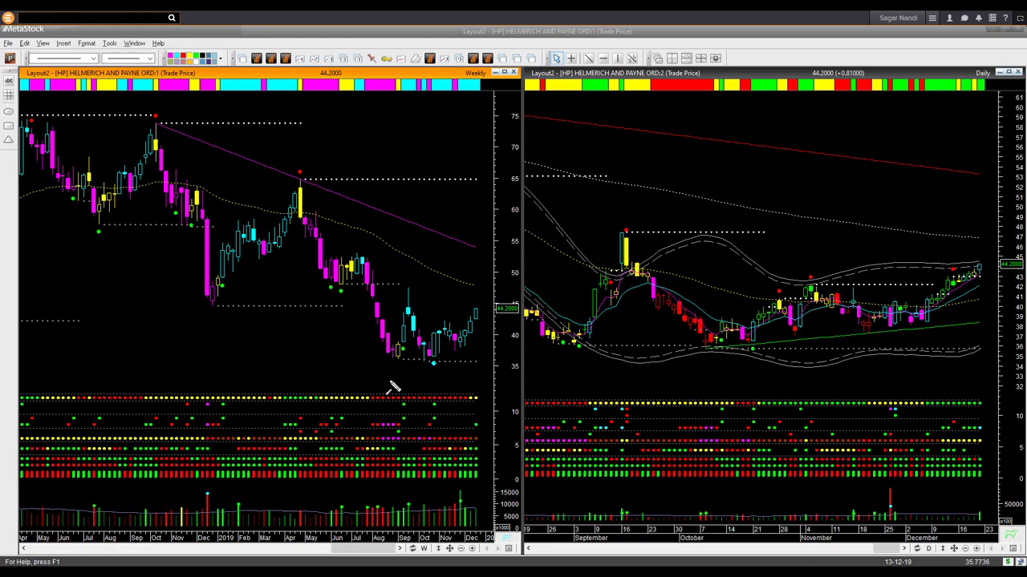
Mark the weekly October low and the daily late-October low, November peak, pullback and December rally with arrows, and clear them
drag(390, 384, 432, 371)
drag(837, 375, 801, 335)
drag(793, 262, 811, 287)
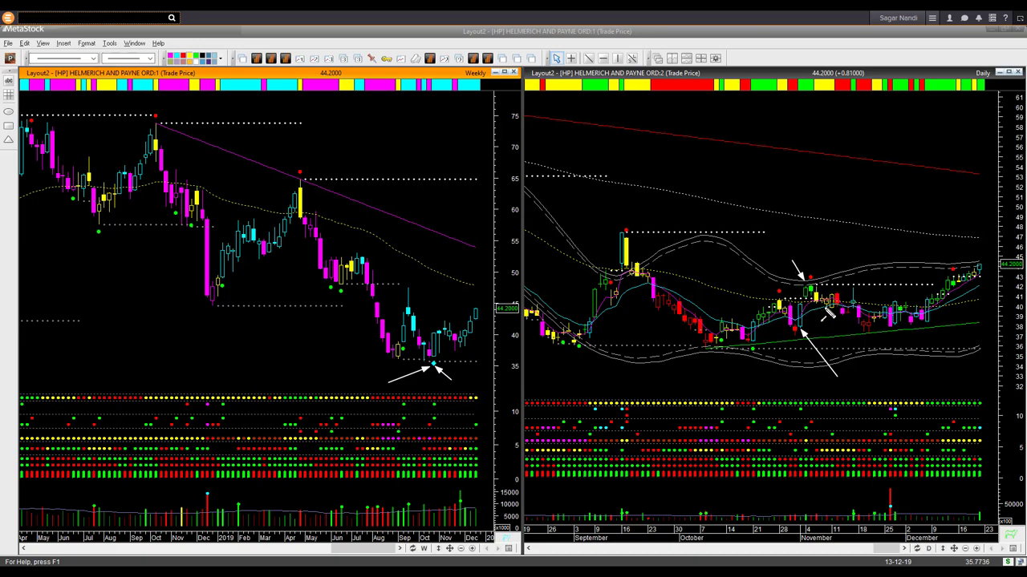
drag(824, 295, 861, 318)
drag(935, 318, 986, 274)
drag(998, 214, 984, 268)
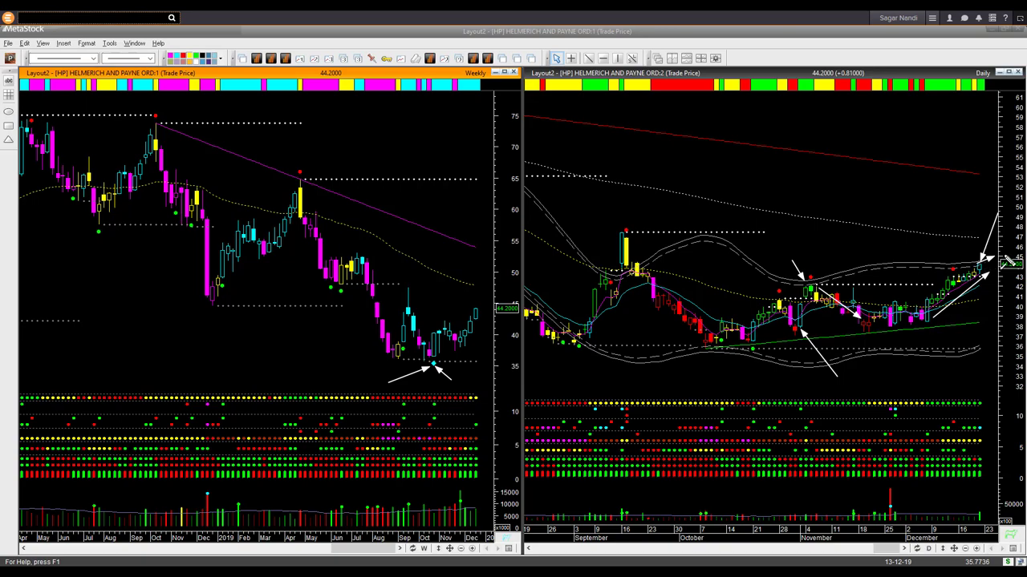
key(Escape)
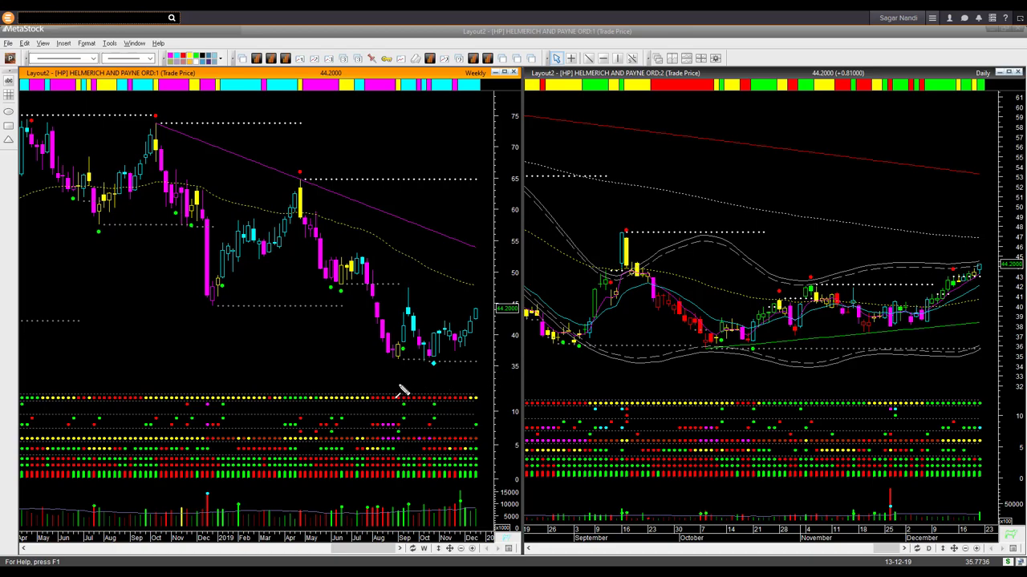
Mark the weekly HP chart's October low, the rise after it and the late-November pullback low with arrows
drag(398, 386, 430, 370)
drag(479, 377, 467, 345)
drag(427, 351, 444, 324)
drag(461, 379, 467, 351)
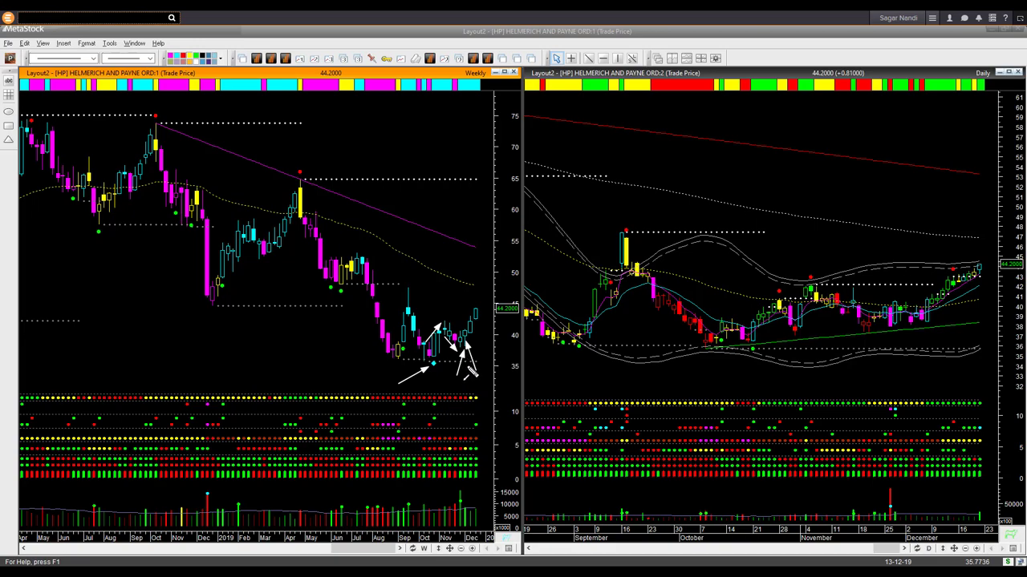
drag(447, 375, 456, 350)
Mark the weekly rebound from the pullback low and the latest bar on both HP charts with arrows, and clear the annotations
drag(491, 352, 471, 339)
drag(490, 279, 479, 303)
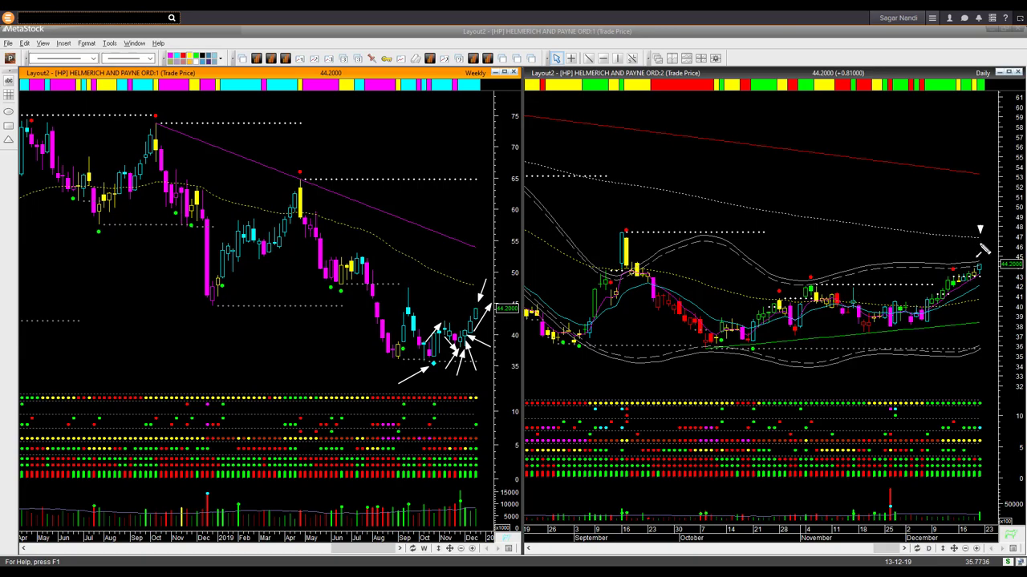
drag(979, 231, 980, 255)
key(Escape)
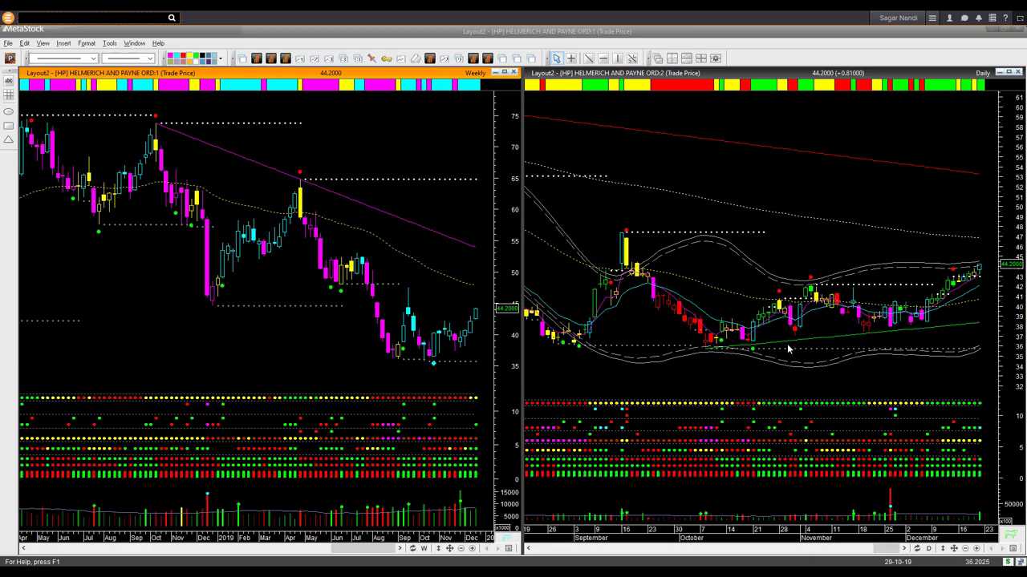
Mark the two daily October lows, the weekly pullback low and the latest bar on both HP charts with arrows
drag(695, 375, 715, 348)
drag(847, 374, 805, 334)
drag(486, 374, 466, 341)
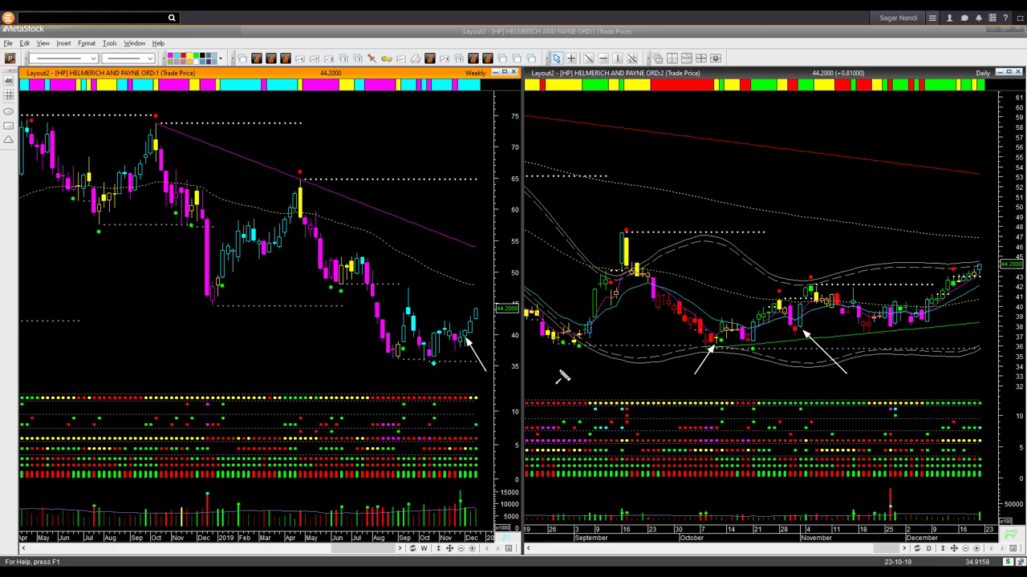
drag(494, 281, 479, 308)
drag(1000, 236, 981, 255)
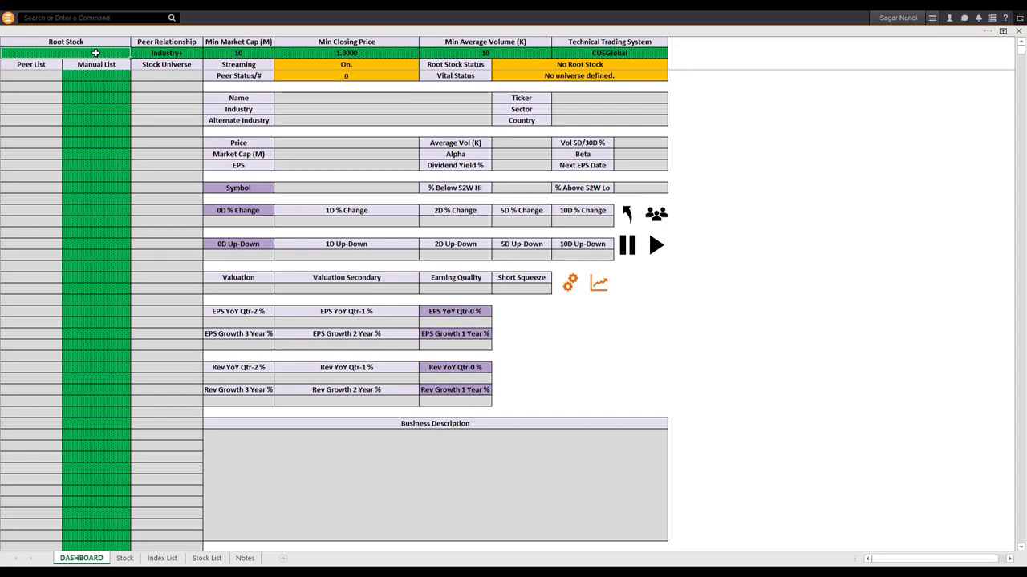
Set the root stock on the peer spreadsheet's DASHBOARD sheet to hp
text(hp)
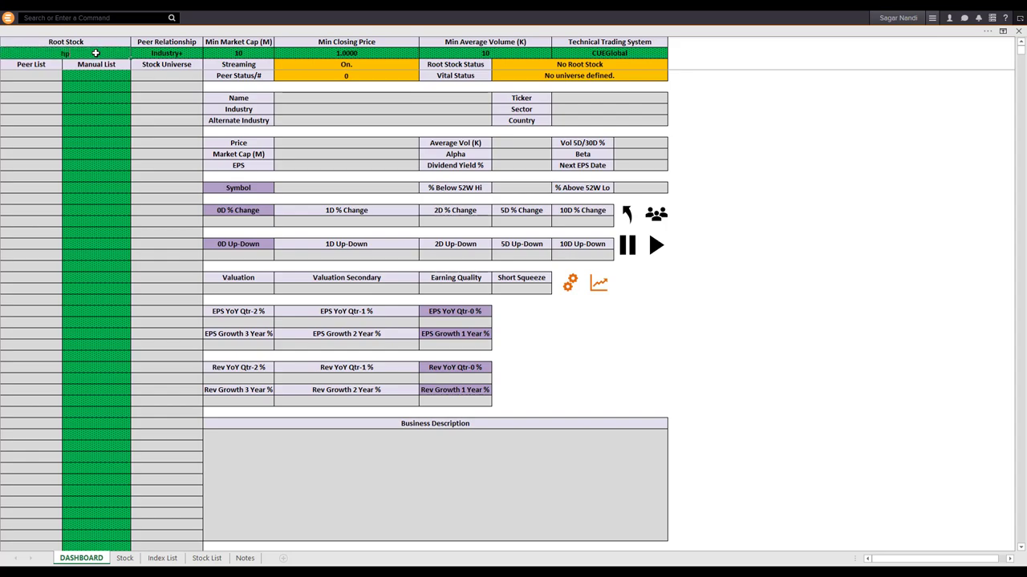
key(Return)
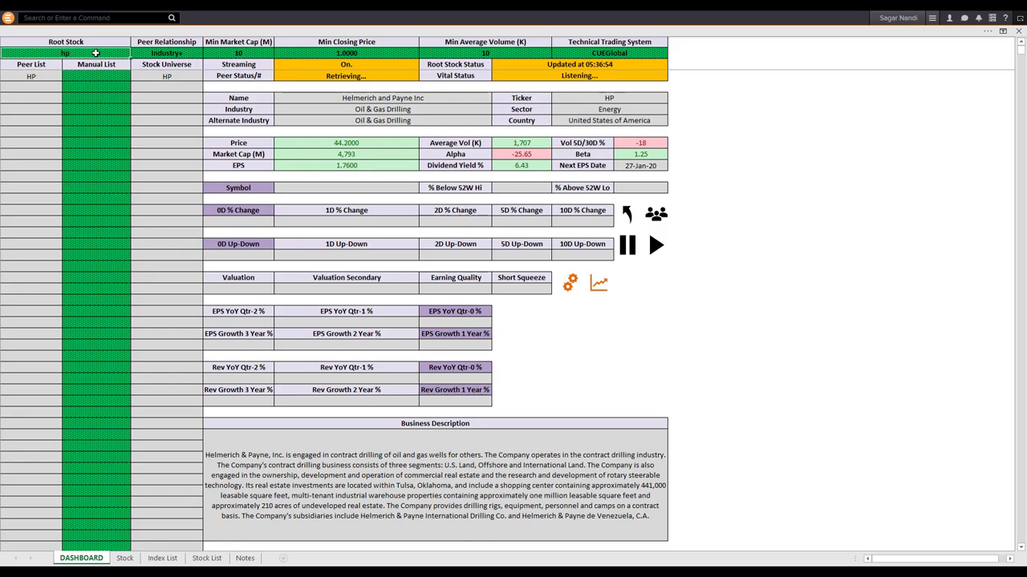
Highlight the company name, industry and alternate industry cells for Helmerich and Payne on the DASHBOARD sheet
click(351, 100)
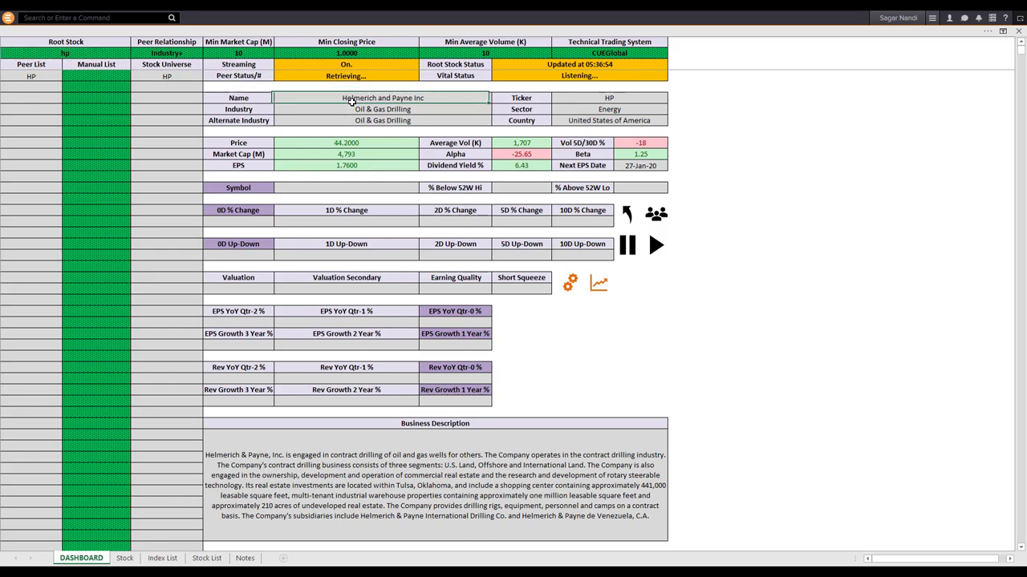
drag(351, 100, 369, 122)
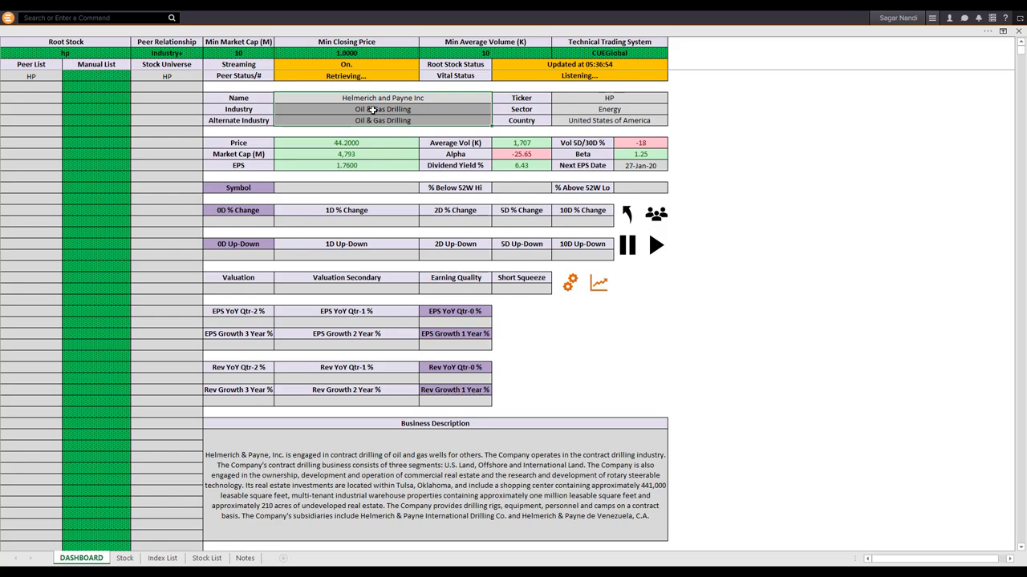
click(372, 110)
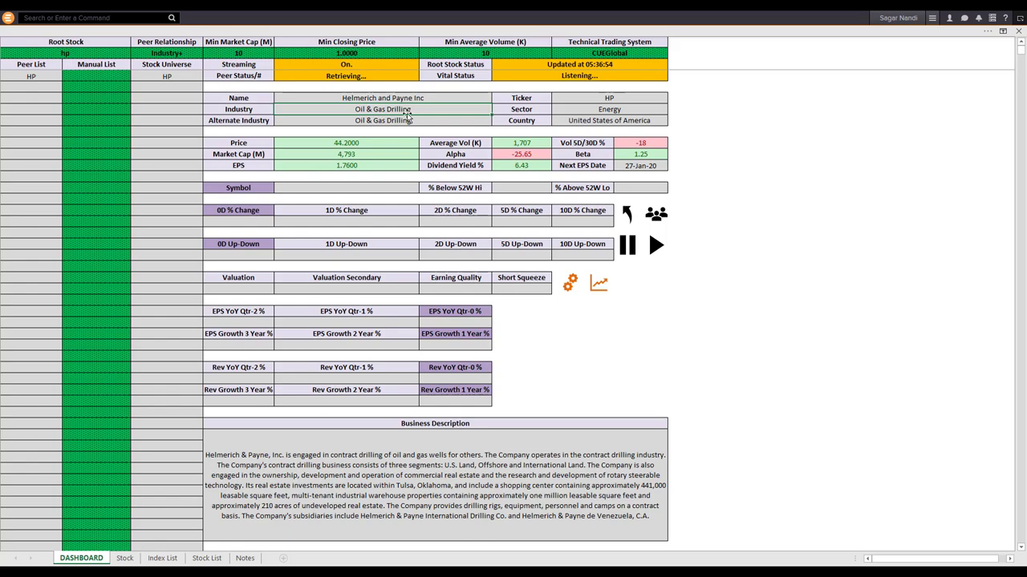
click(559, 331)
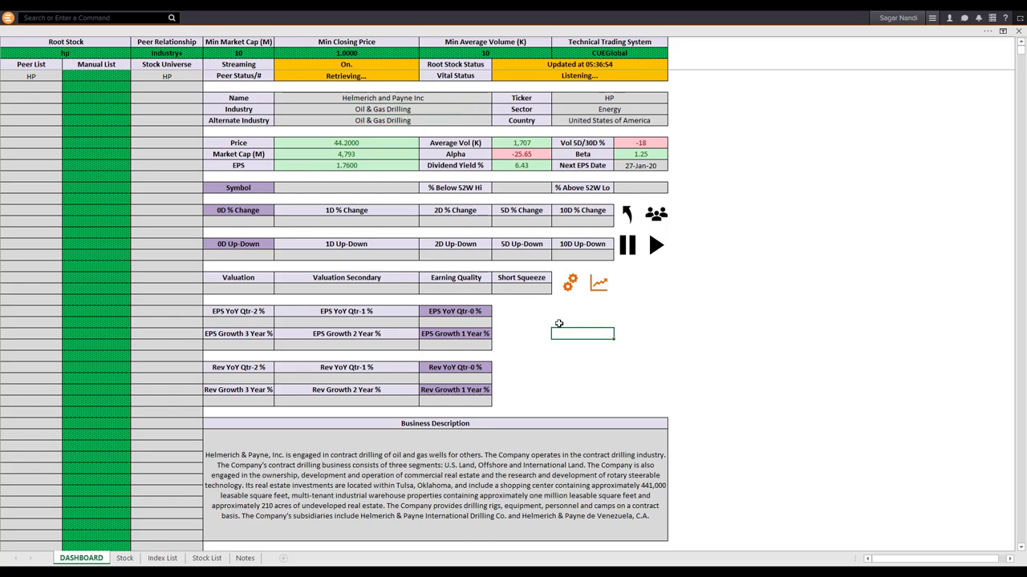
Switch to the industry rankings workbook, mark the Oil & Gas Drilling ranks from M12 to 5D with an arrow, and clear it
click(566, 282)
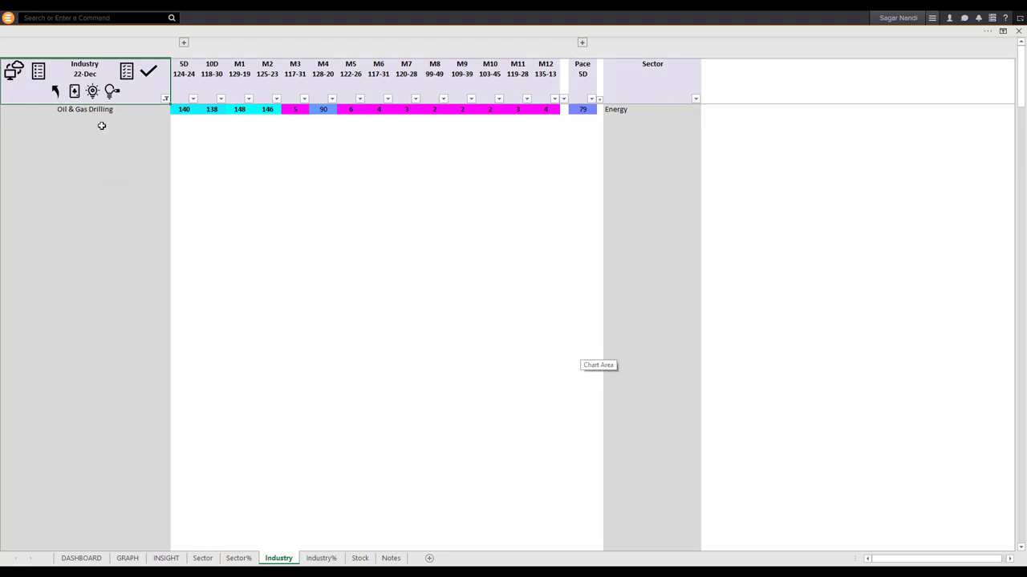
click(318, 133)
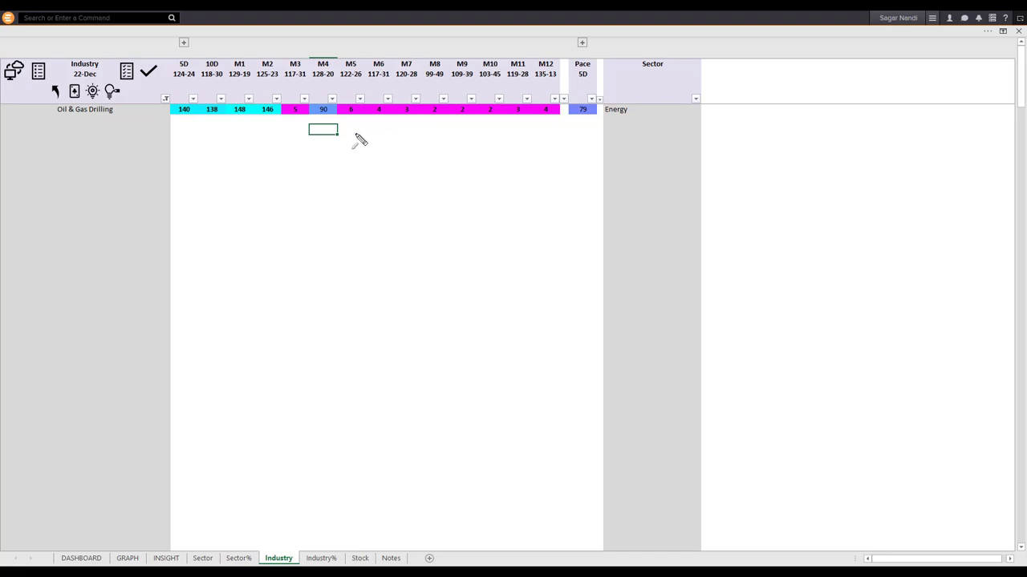
mouse_move(542, 119)
mouse_down()
mouse_move(465, 129)
mouse_move(168, 121)
mouse_up()
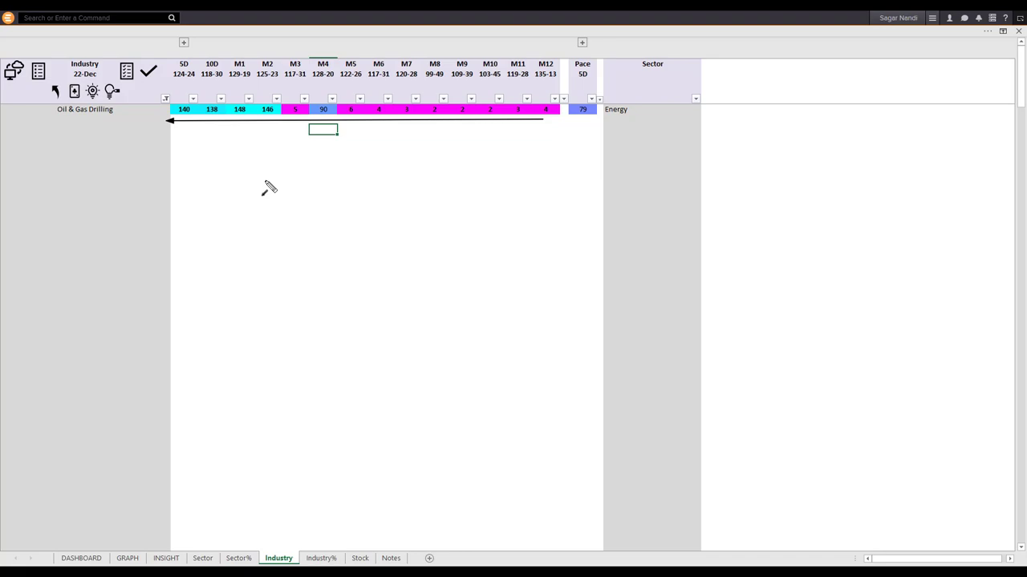
text(k)
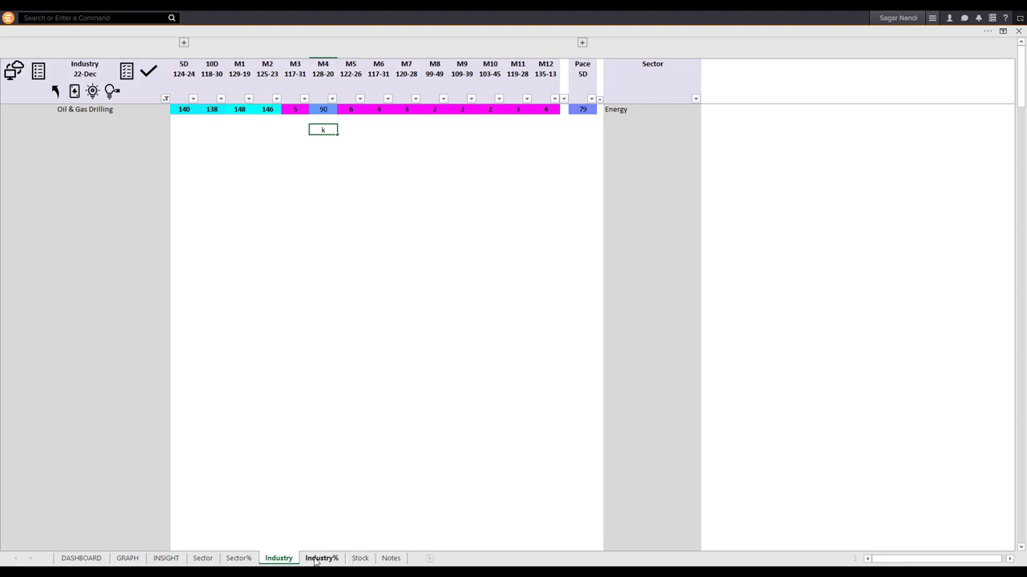
On the Industry% sheet, mark Oil & Gas Drilling's M12-to-M3 trend and its M1, 10D and 5D percentages with arrows, and clear the annotations
click(320, 558)
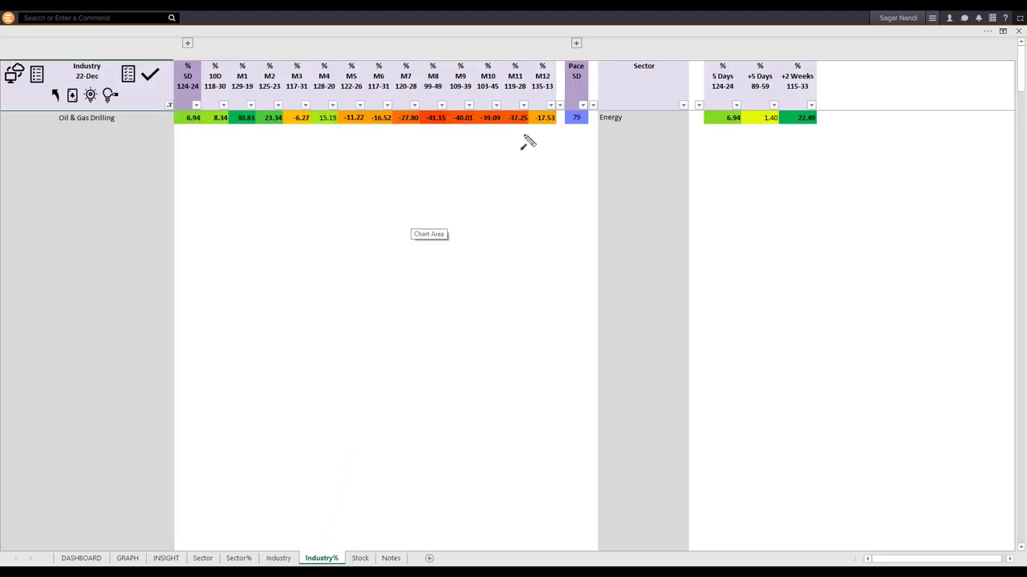
mouse_move(539, 132)
mouse_down()
mouse_move(502, 140)
mouse_move(308, 135)
mouse_up()
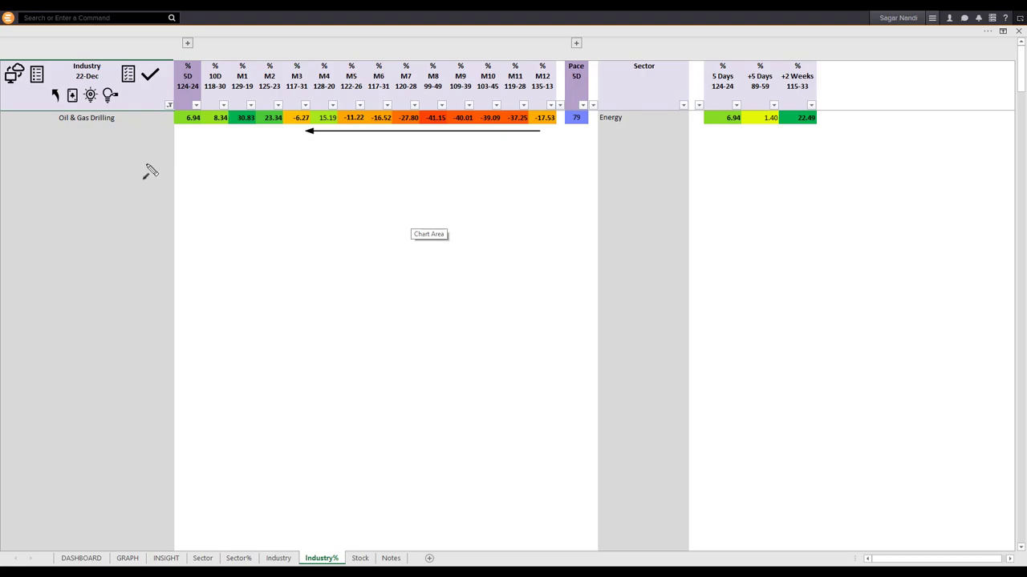
drag(144, 167, 183, 131)
drag(209, 165, 221, 129)
drag(124, 134, 175, 121)
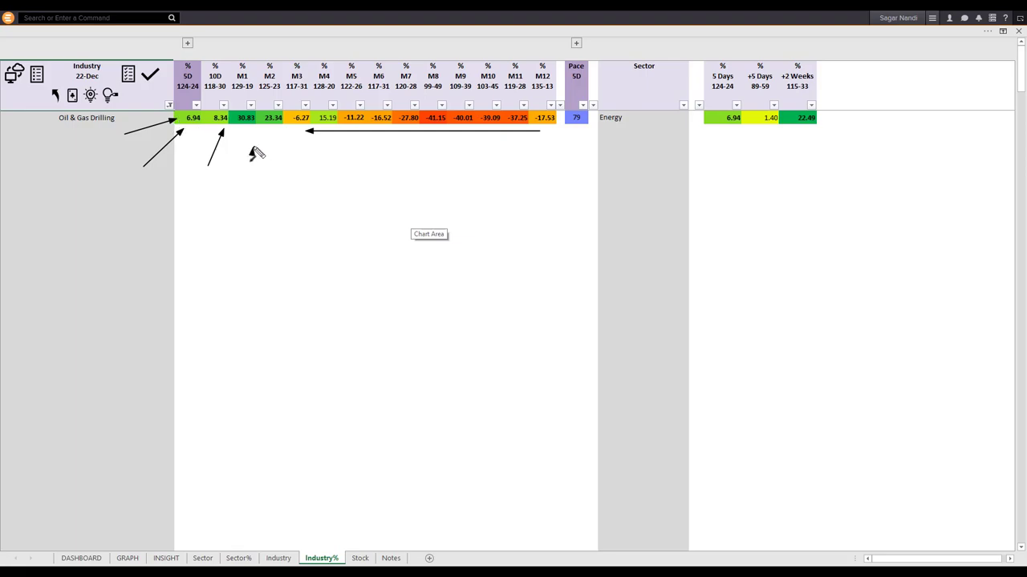
drag(252, 151, 247, 128)
key(Escape)
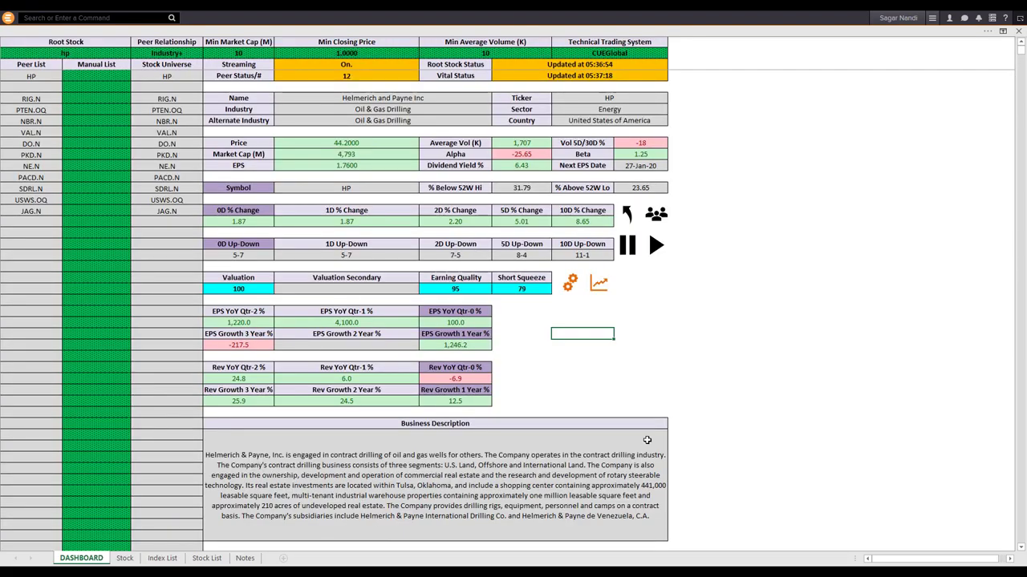
Return to the peer spreadsheet's DASHBOARD sheet and mark HP's 0D and 10D % Change with arrows
click(686, 334)
click(687, 333)
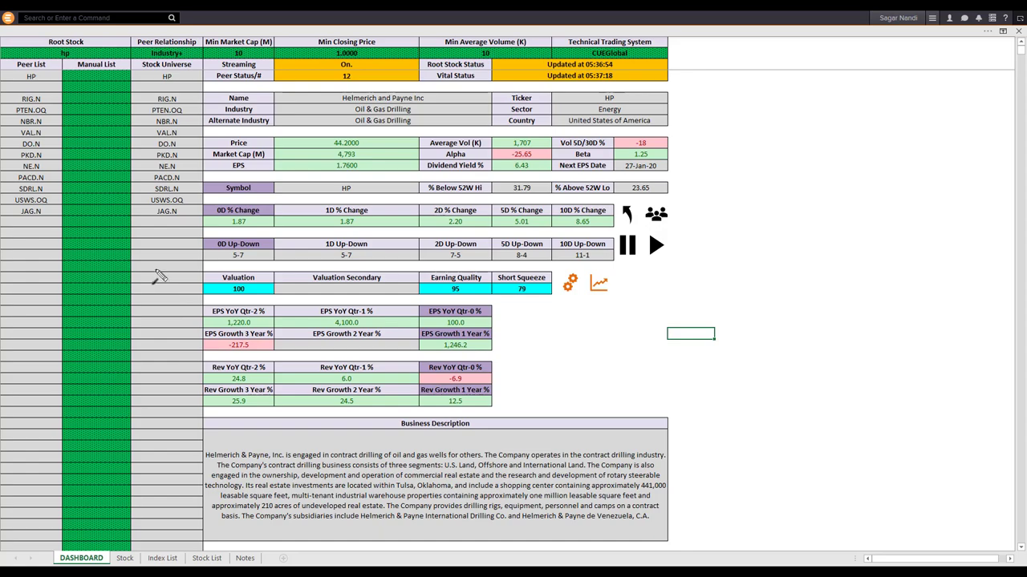
drag(141, 250, 214, 224)
drag(619, 193, 601, 210)
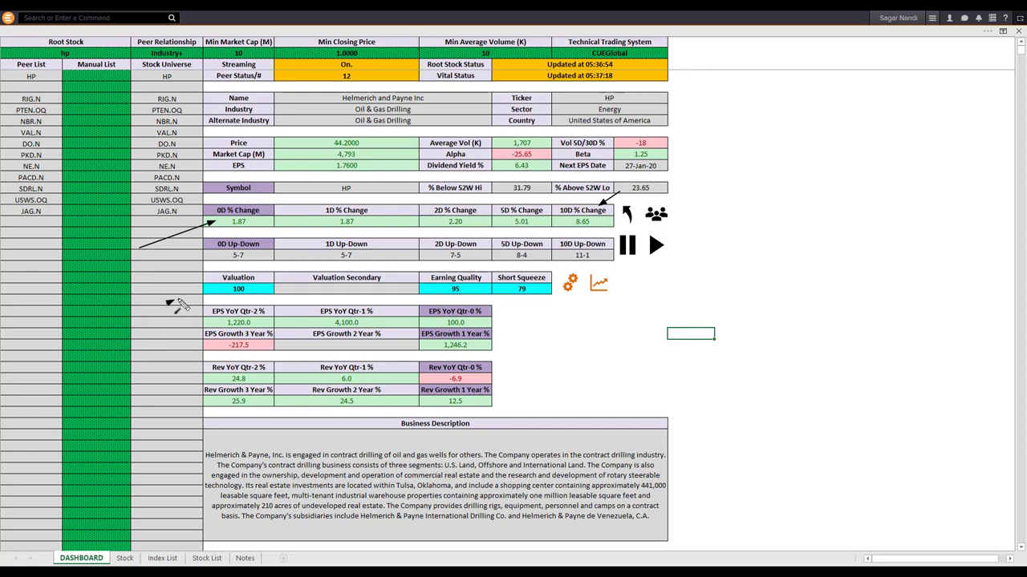
Mark HP's Valuation, Earning Quality and Short Squeeze scores with arrows
drag(177, 304, 205, 292)
drag(413, 263, 422, 281)
mouse_move(573, 337)
mouse_down()
mouse_move(545, 293)
mouse_move(493, 322)
mouse_move(500, 317)
mouse_up()
Mark HP's quarterly EPS YoY figures, their progression and the EPS Growth 1 Year value with arrows, and clear the annotations
mouse_move(405, 302)
mouse_down()
mouse_move(387, 318)
mouse_move(396, 315)
mouse_up()
drag(282, 300, 266, 317)
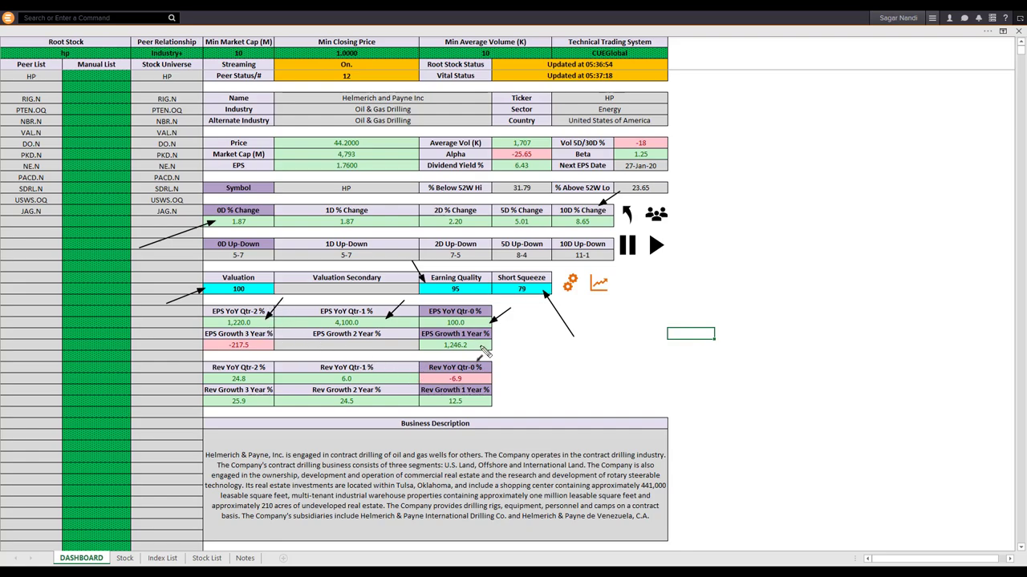
drag(266, 327, 474, 335)
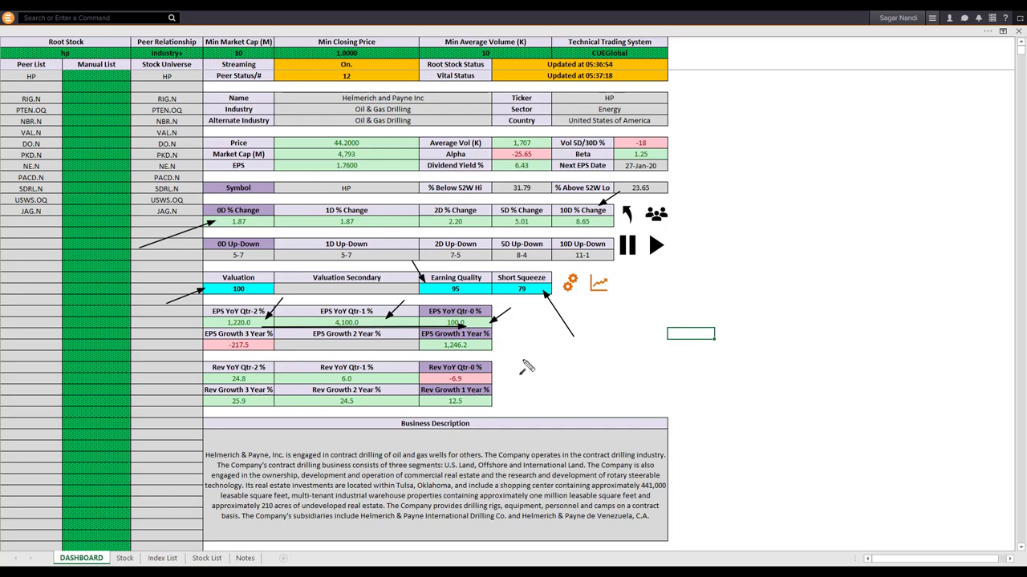
drag(523, 360, 481, 346)
key(e)
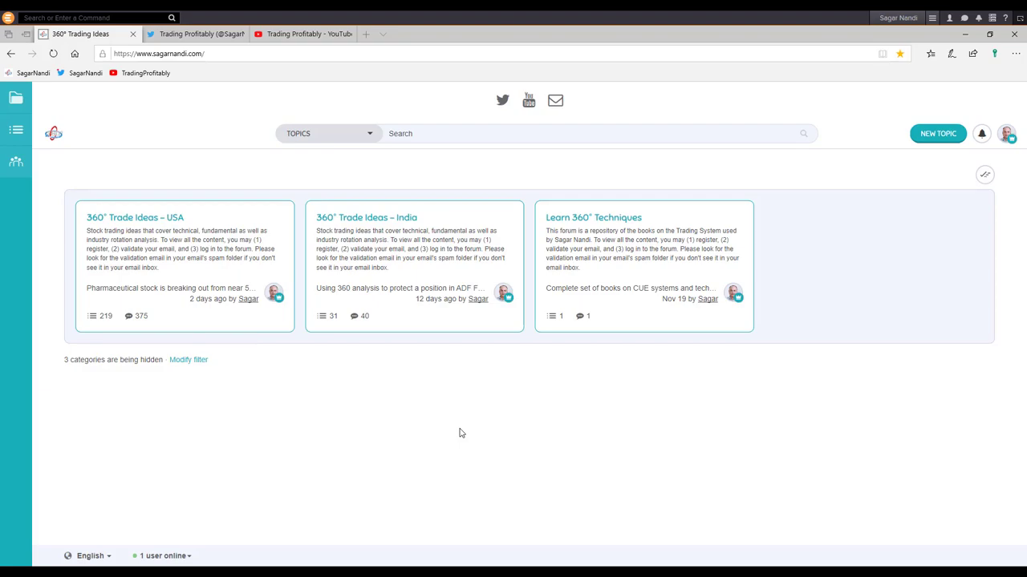
Mark the 360° Trading Ideas forum's web address in the browser with an arrow, and clear the annotation
drag(137, 118, 177, 64)
key(Escape)
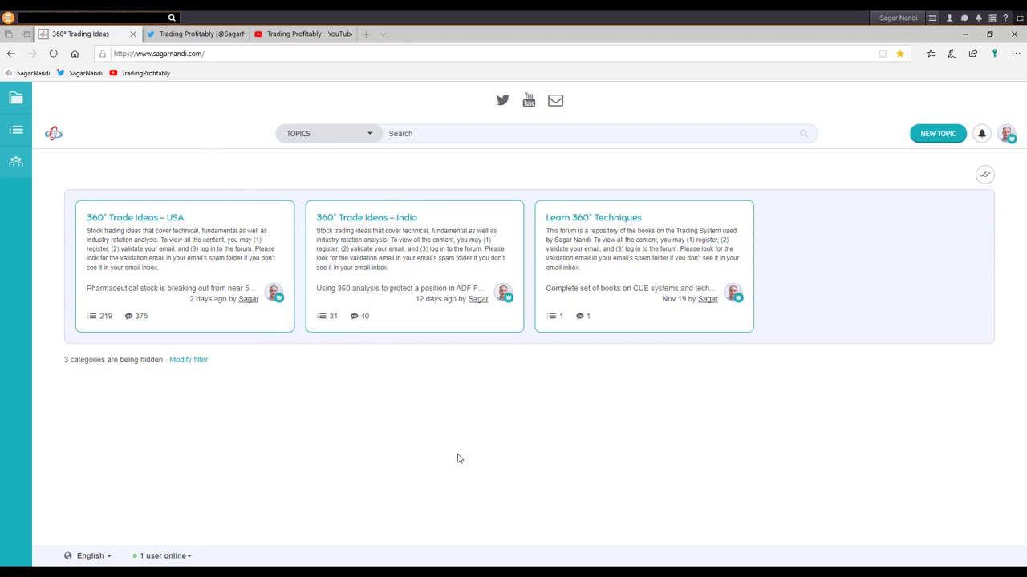